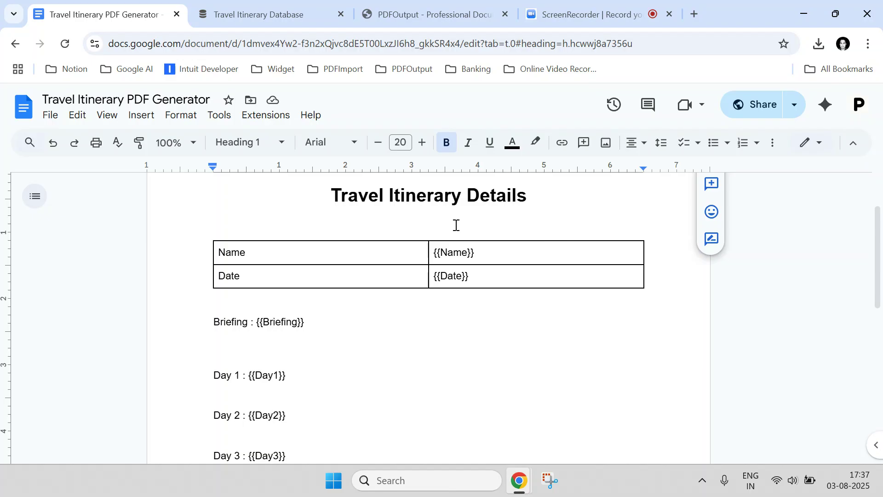
Step: Examine the Name, Date, Briefing and Day placeholders in the Travel Itinerary Details template
scroll(457, 225, "up", 2)
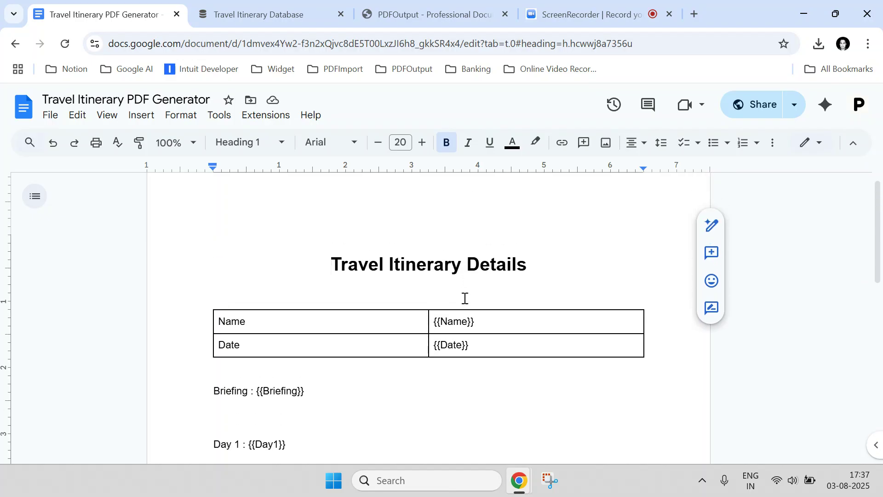
double_click(456, 322)
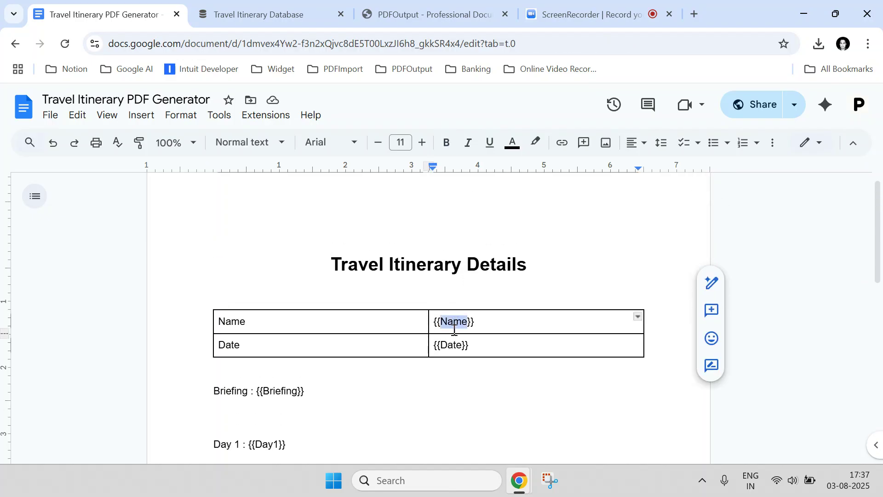
double_click(446, 351)
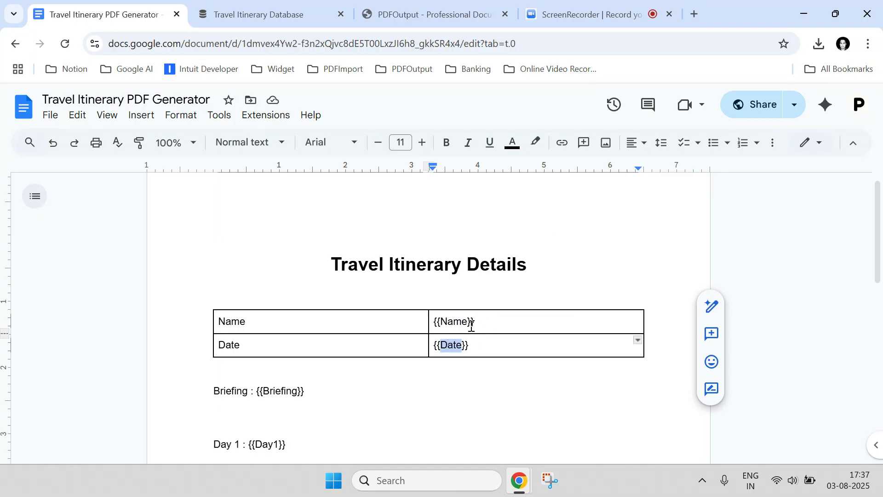
left_click_drag(472, 329, 462, 329)
double_click(454, 344)
double_click(288, 391)
scroll(289, 391, "down", 3)
scroll(286, 253, "down", 4)
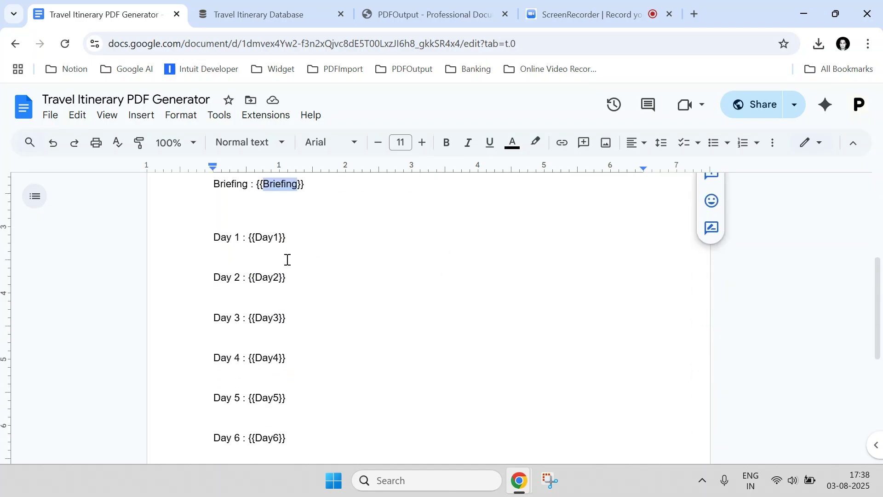
scroll(290, 329, "up", 3)
scroll(289, 328, "up", 3)
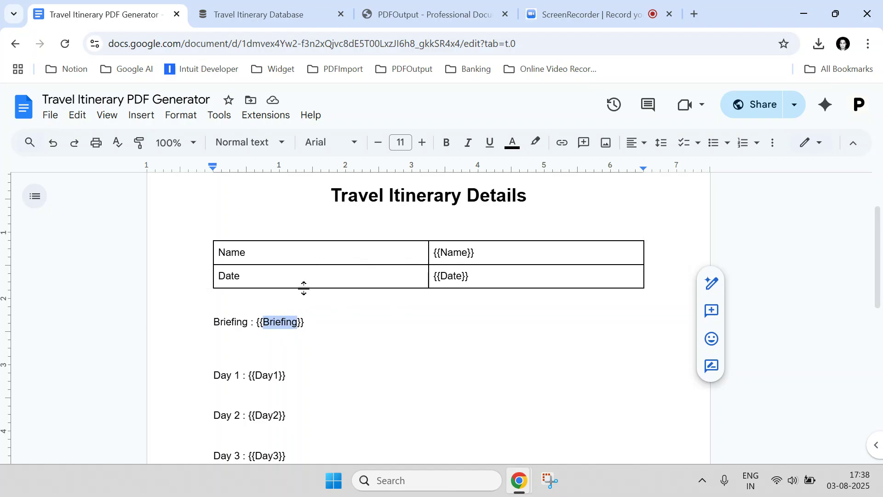
Step: Switch to the Travel Itinerary Database in Notion and examine its columns and traveller records
left_click(276, 15)
scroll(273, 241, "down", 5)
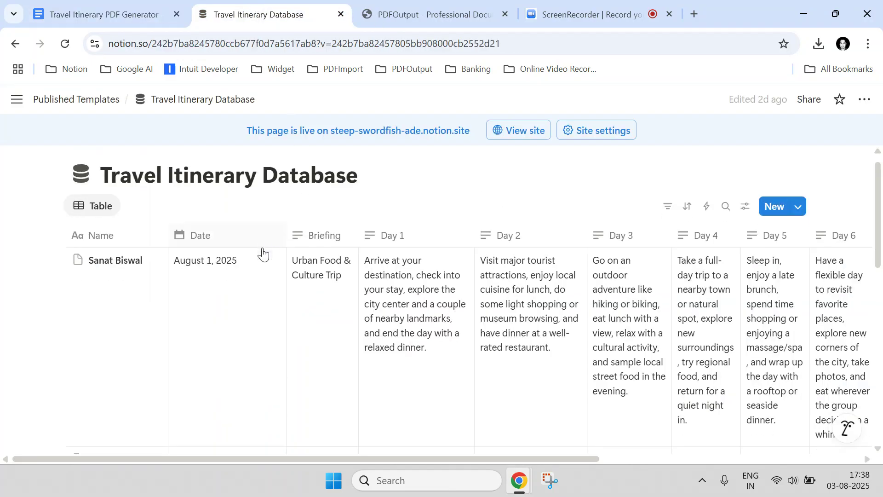
scroll(278, 239, "down", 4)
scroll(279, 240, "up", 5)
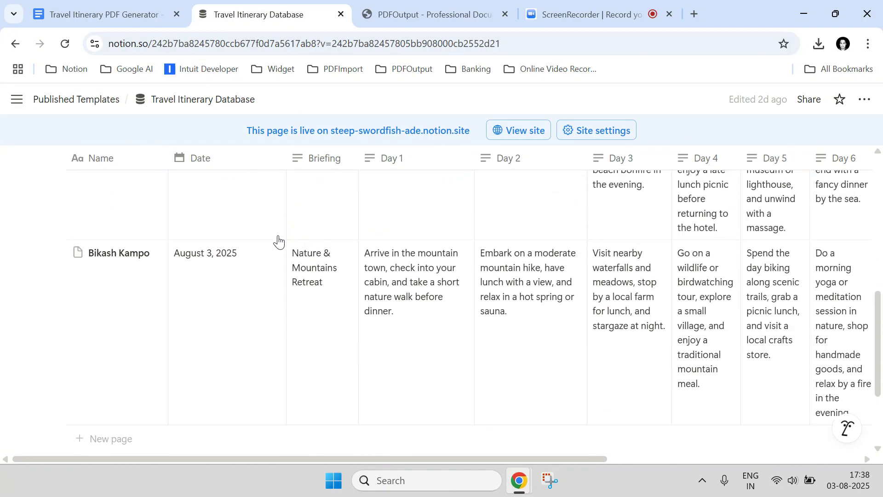
scroll(278, 241, "up", 7)
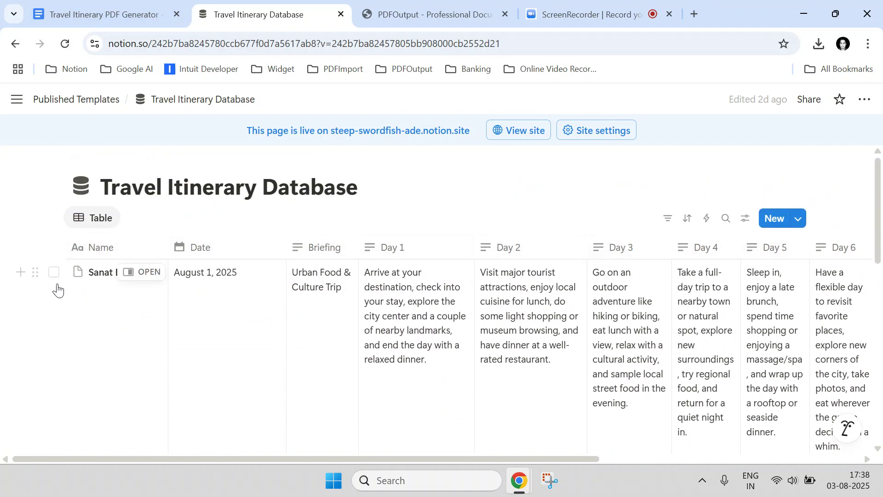
scroll(55, 285, "down", 1)
scroll(146, 292, "down", 8)
scroll(146, 292, "up", 10)
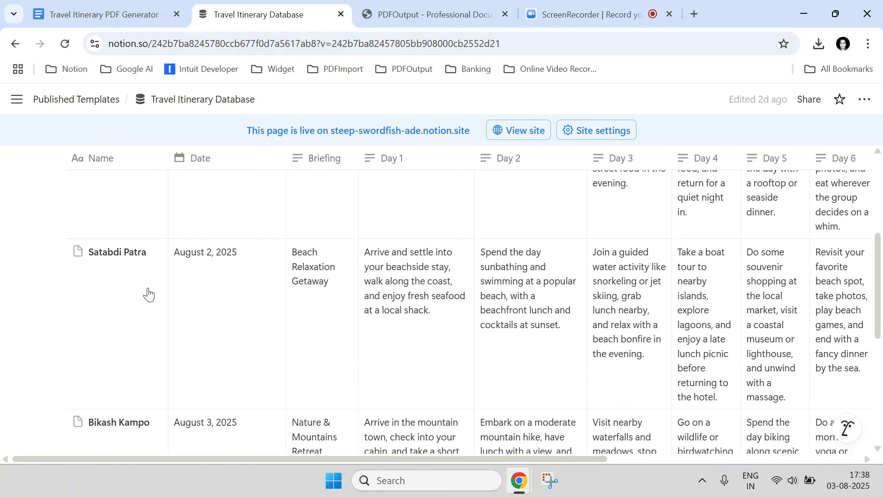
scroll(96, 292, "down", 8)
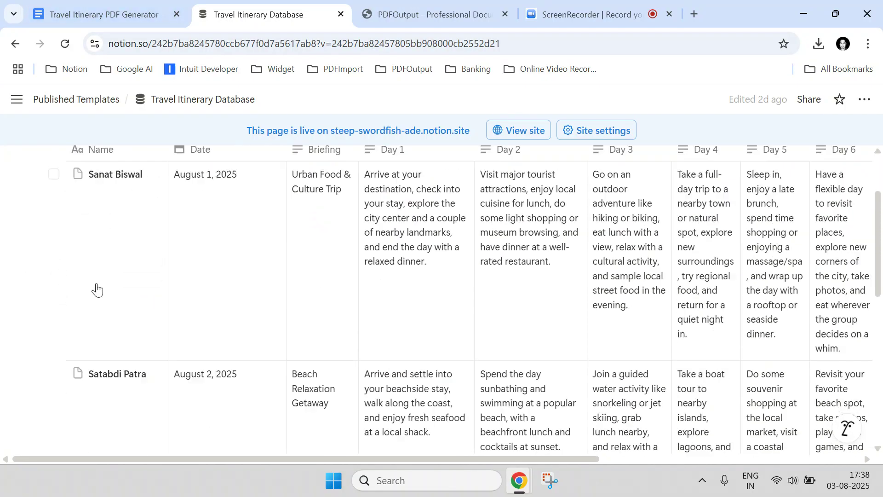
scroll(113, 295, "up", 10)
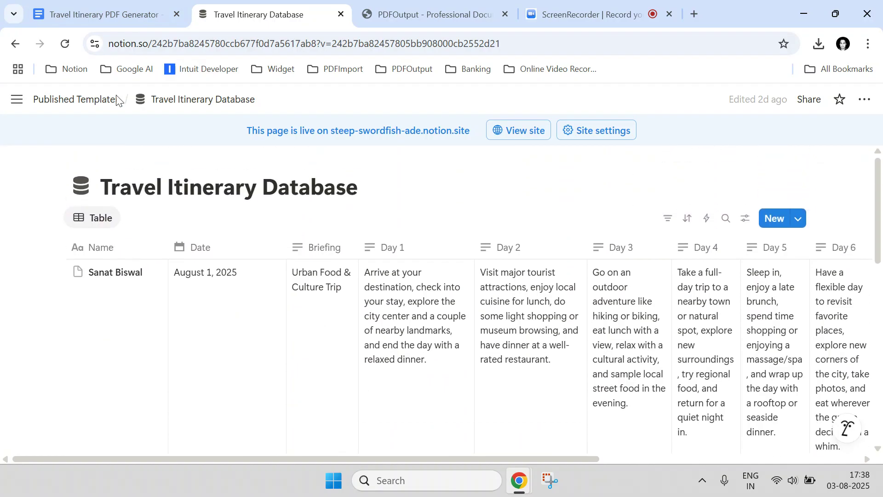
Step: Compare the Google Docs template's Name and Date placeholders with the matching columns and entries of the Notion database
left_click(137, 14)
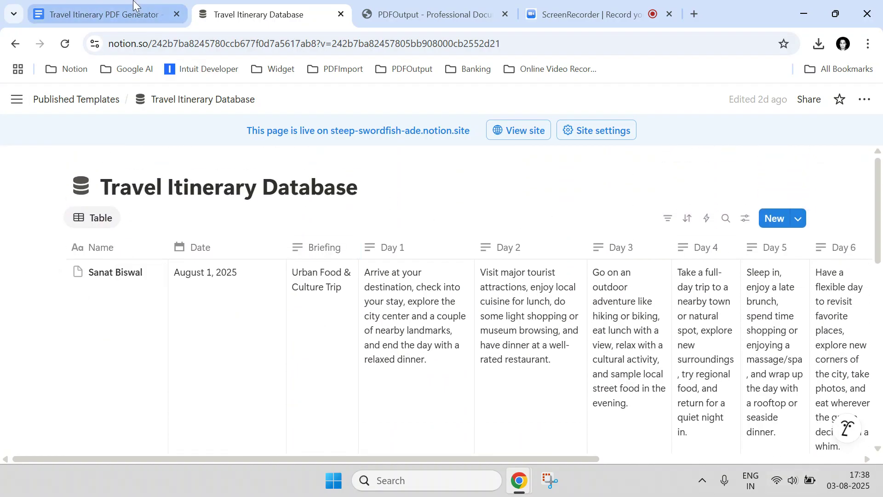
scroll(424, 294, "down", 6)
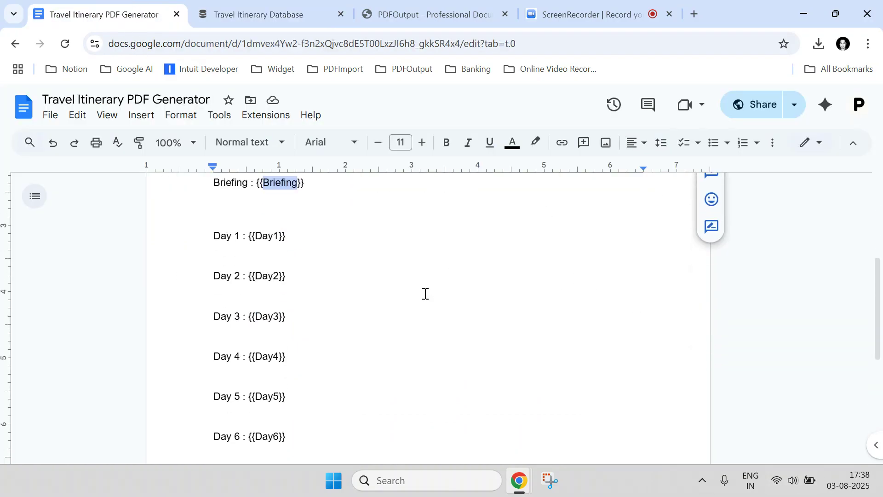
scroll(425, 294, "up", 3)
scroll(425, 293, "up", 4)
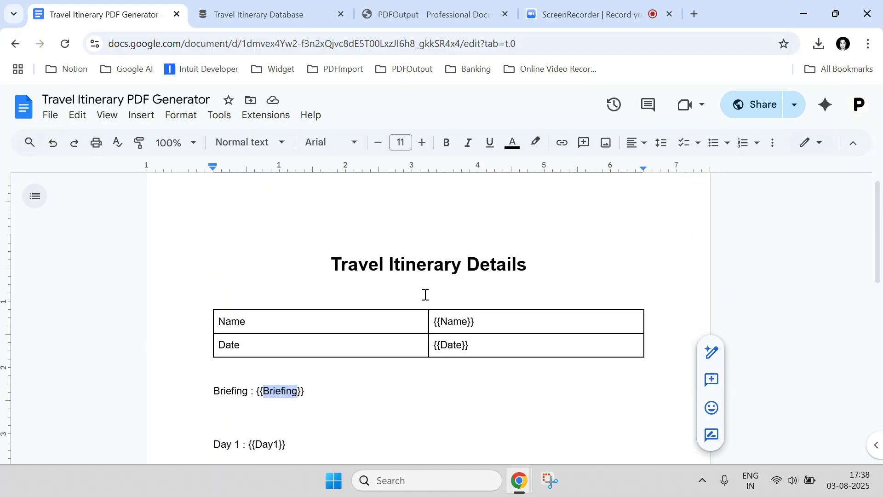
double_click(451, 325)
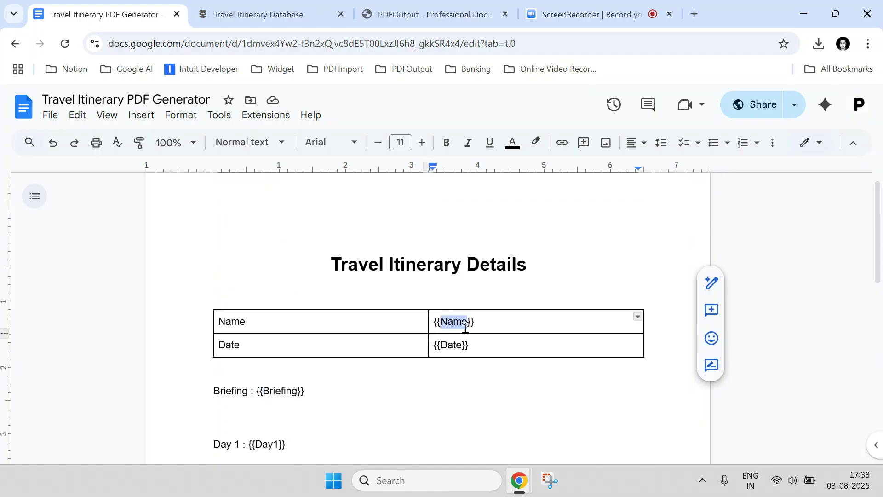
left_click(286, 14)
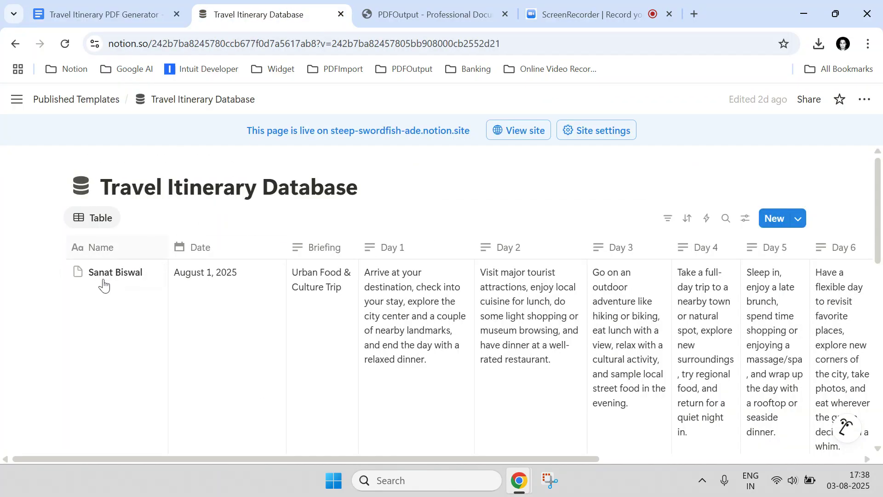
left_click(101, 14)
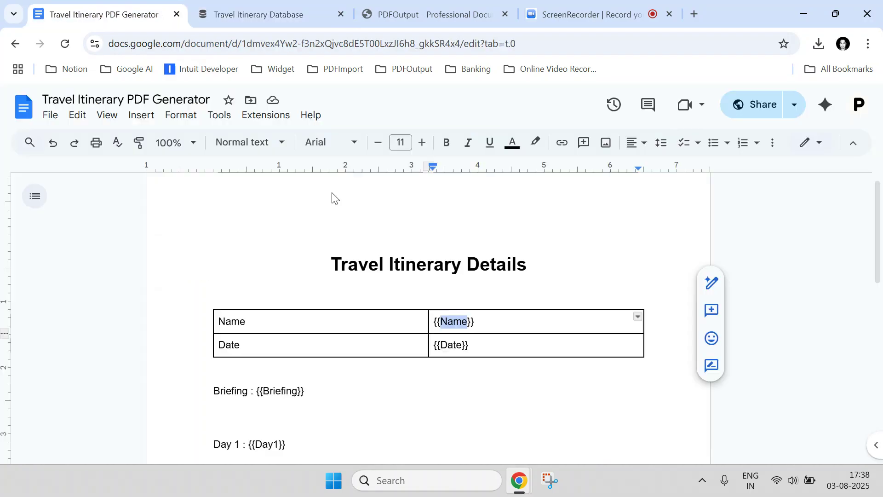
left_click(247, 5)
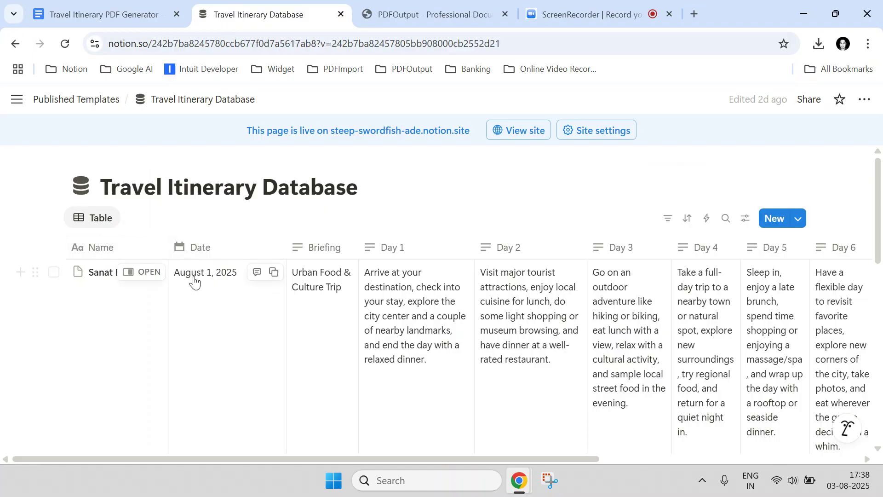
left_click(113, 14)
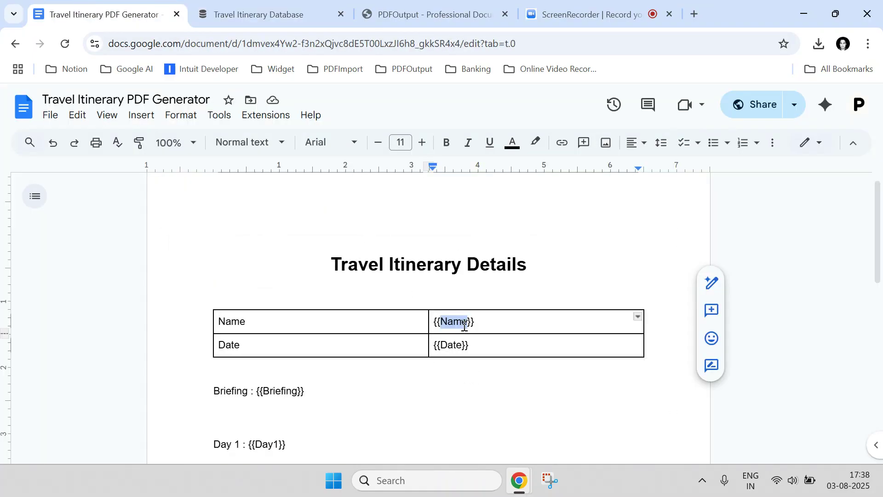
double_click(447, 348)
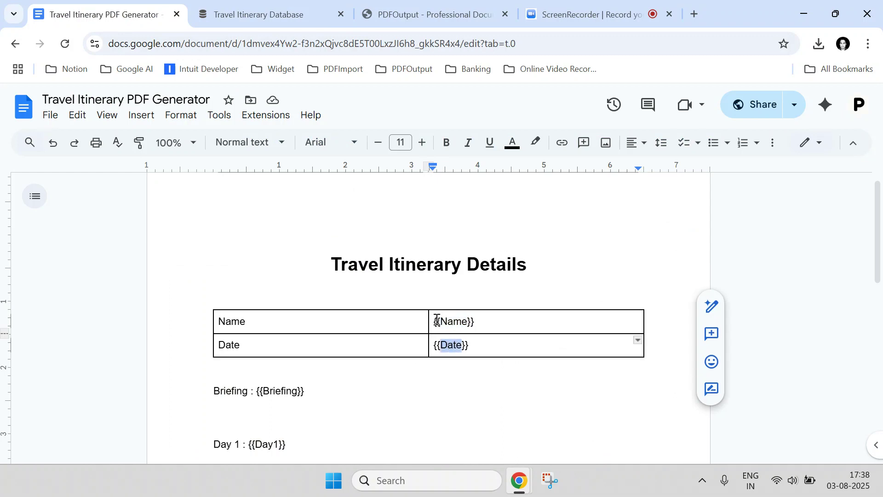
left_click(256, 13)
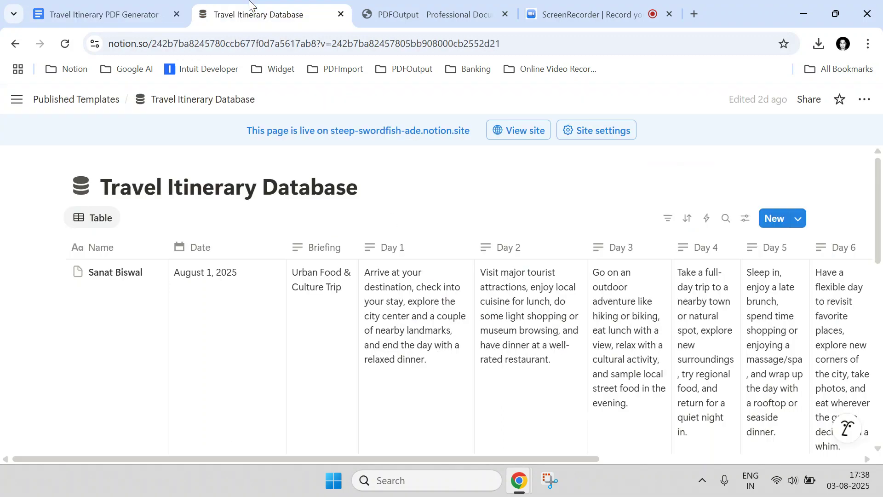
scroll(115, 247, "down", 8)
scroll(116, 246, "up", 6)
scroll(116, 246, "up", 3)
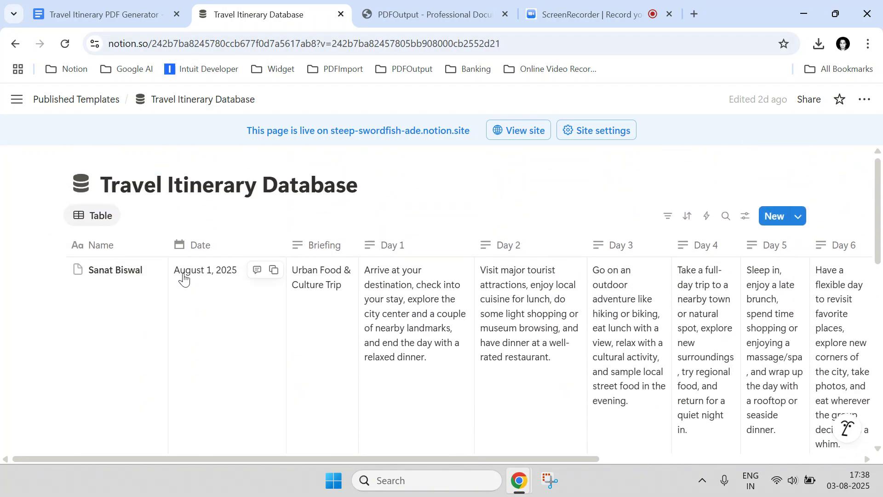
Step: Switch to the PDFOutput site, get started for free and sign in to open its document generator
left_click(400, 5)
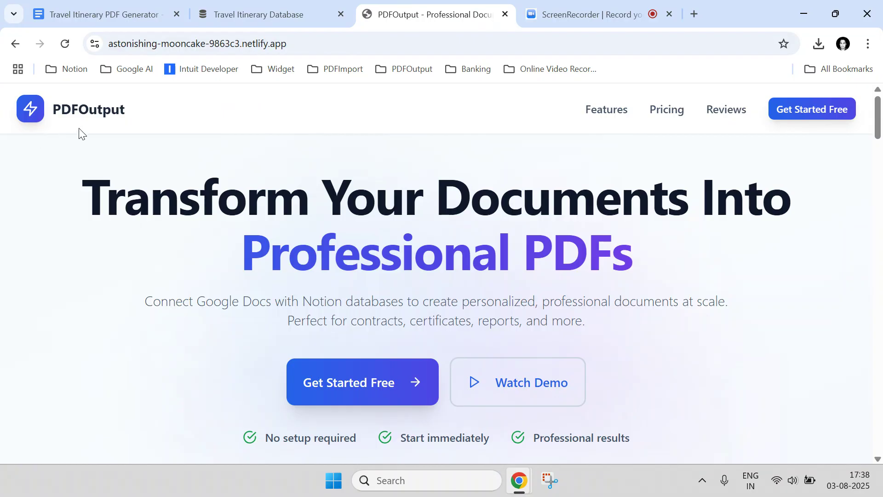
scroll(319, 291, "down", 10)
scroll(320, 294, "up", 10)
left_click(789, 109)
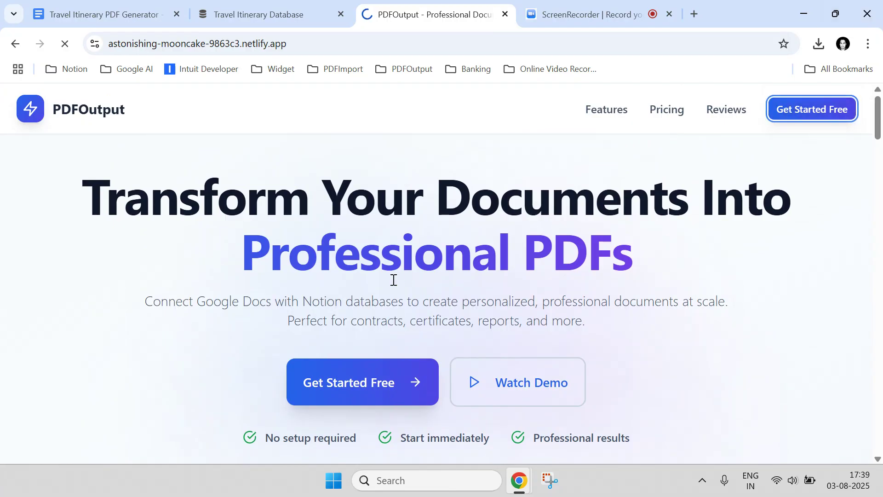
left_click(419, 275)
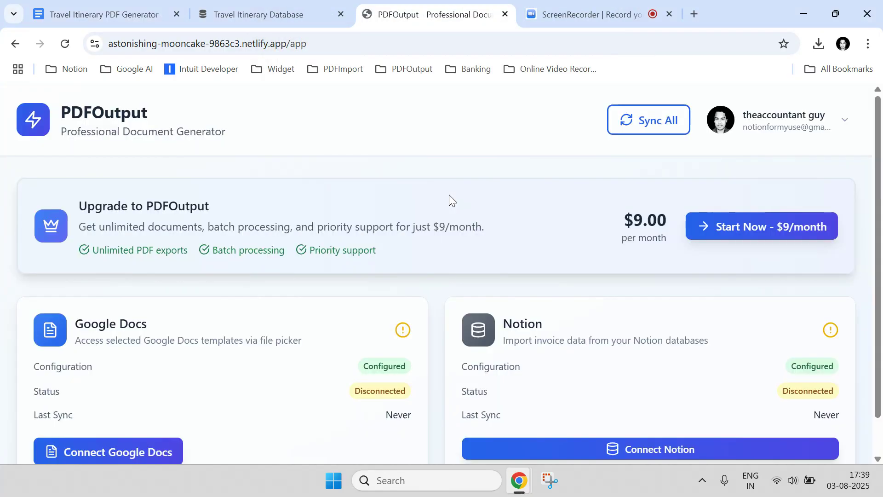
Step: Start connecting Google Docs and sign in with the pdfoutput Google account
scroll(449, 195, "down", 1)
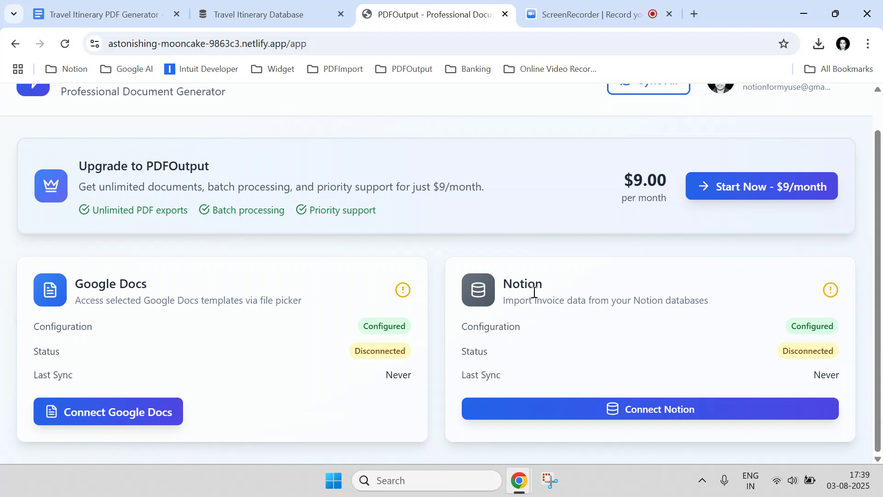
left_click(132, 410)
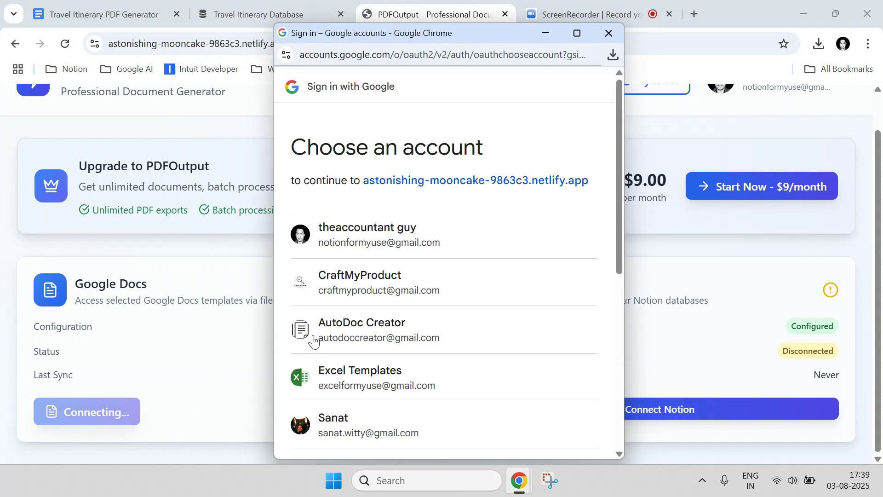
scroll(414, 296, "down", 8)
left_click(416, 312)
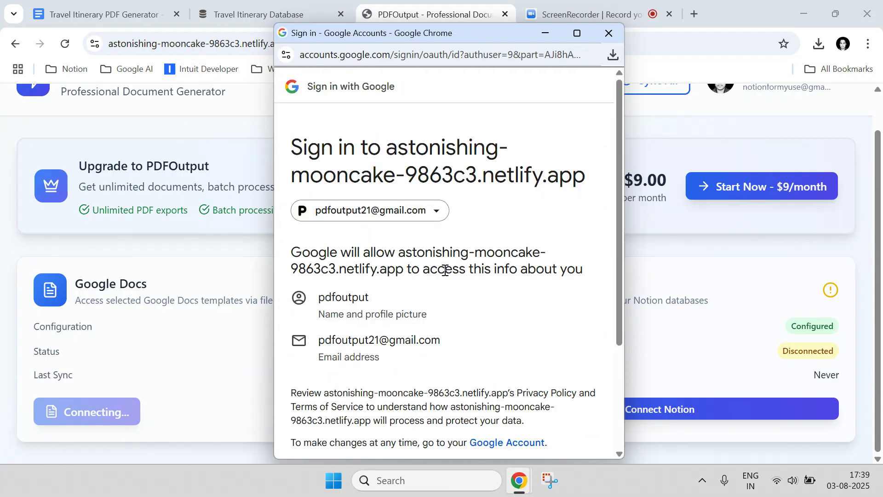
scroll(474, 313, "down", 3)
left_click(489, 379)
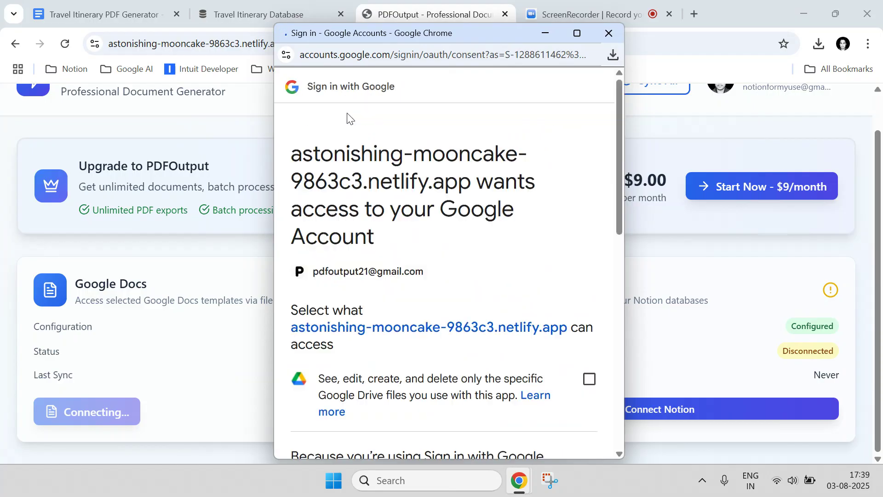
Step: Grant access to the specific Google Drive files used with this app and complete the Google Docs connection
scroll(365, 260, "down", 3)
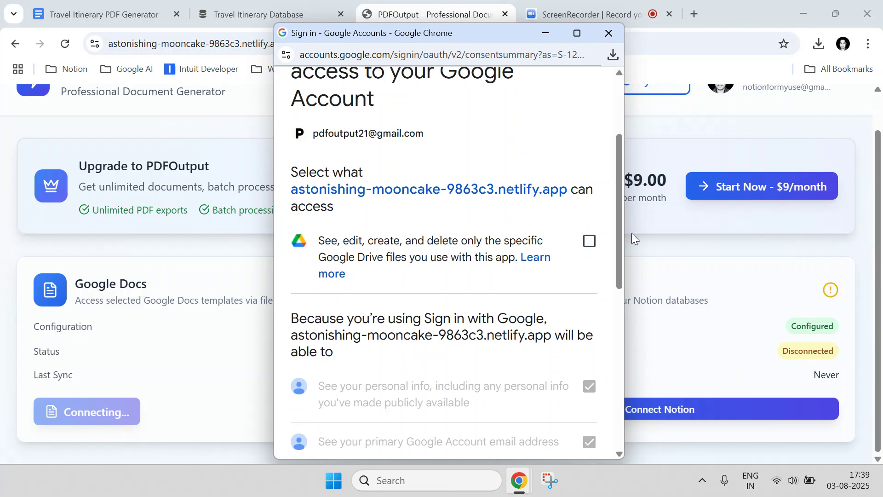
left_click(589, 243)
scroll(588, 245, "down", 7)
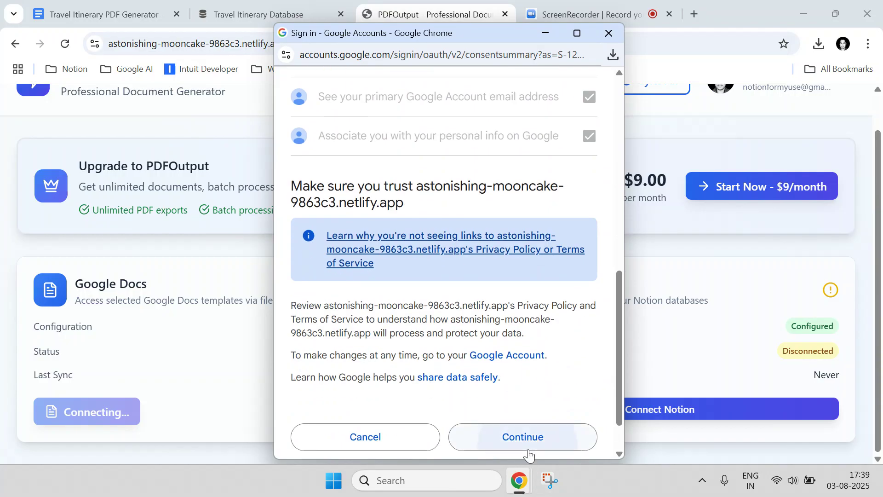
left_click(528, 448)
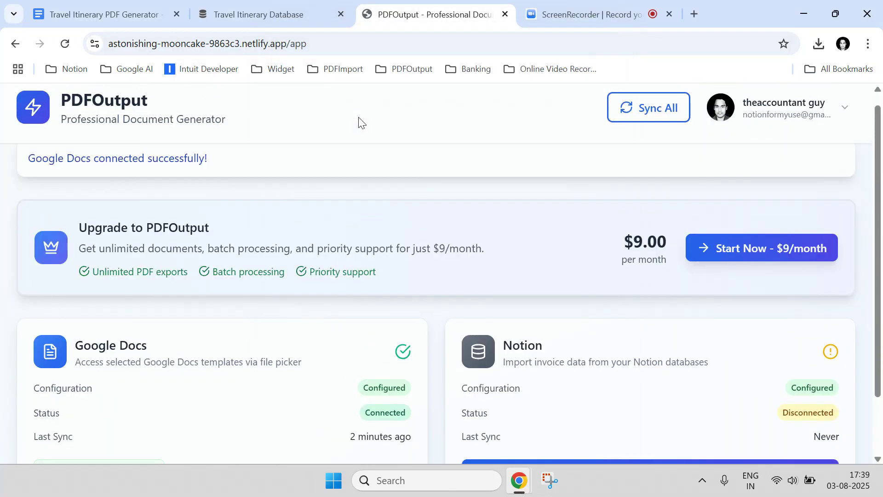
Step: Start connecting Notion and proceed to choosing which pages the test 2 integration may access
scroll(252, 388, "down", 2)
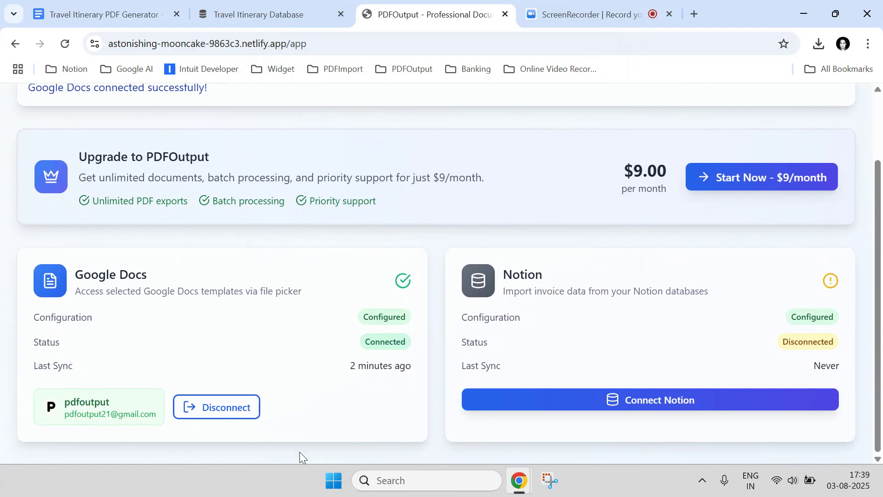
left_click(657, 405)
left_click_drag(306, 12, 667, 21)
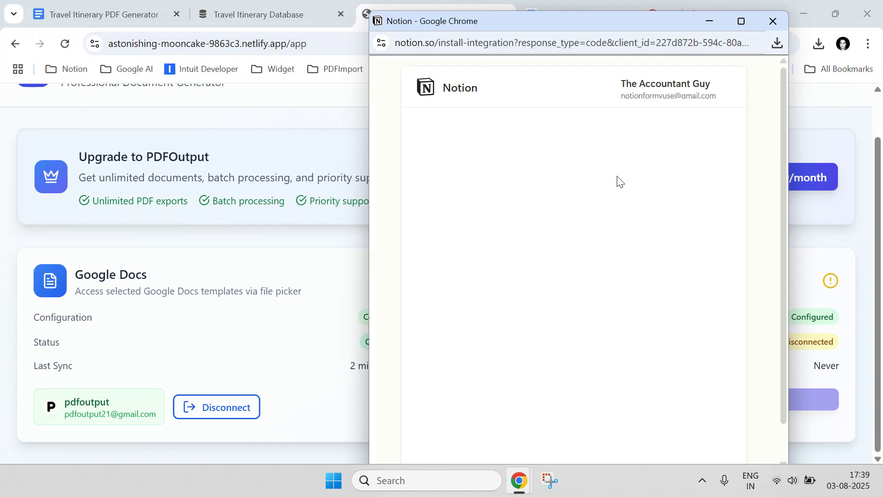
scroll(640, 349, "down", 1)
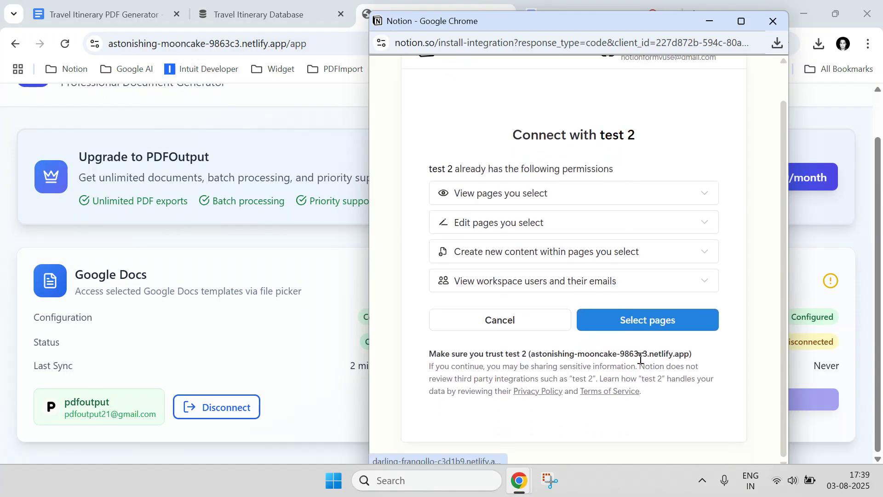
left_click(637, 334)
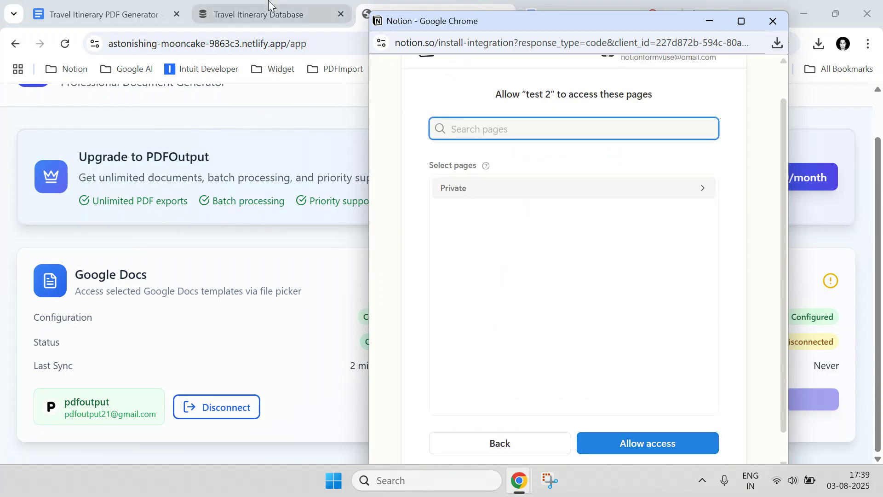
Step: Copy the title "Travel Itinerary Database" from the Notion database page and return to the PDFOutput site
left_click(322, 15)
left_click_drag(359, 188, 102, 177)
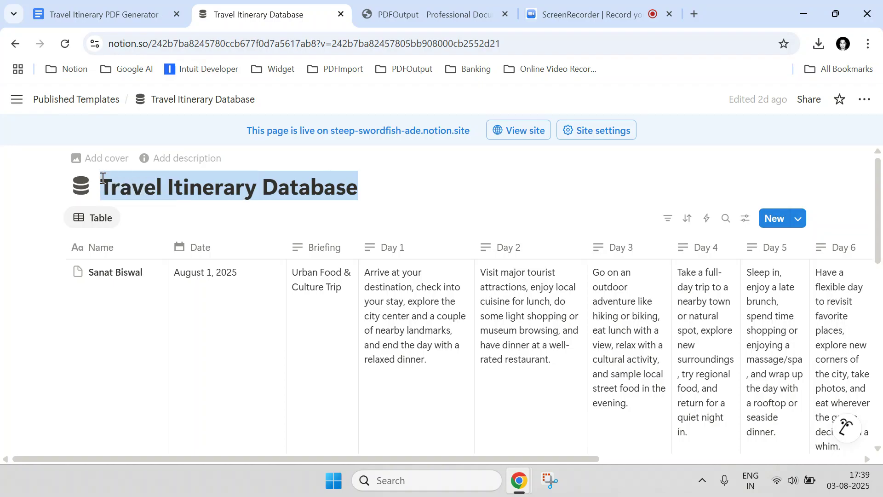
right_click(123, 184)
left_click(176, 200)
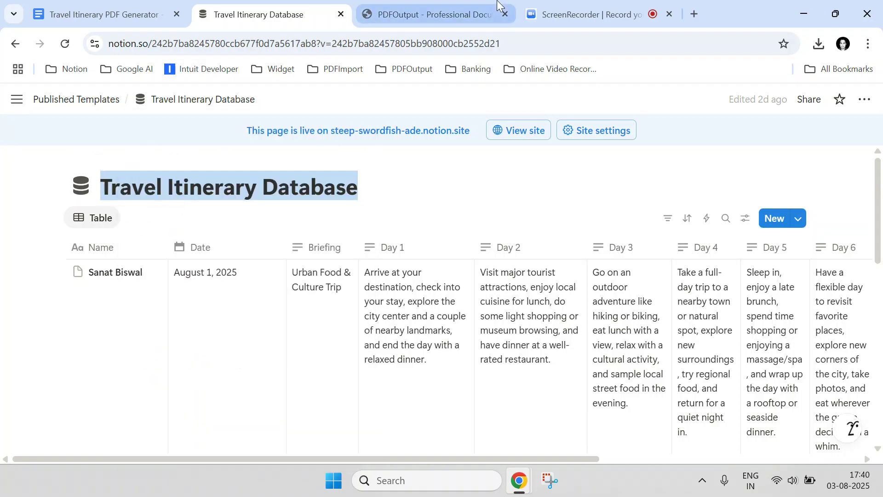
left_click(432, 15)
Step: Search the Notion authorization window for the copied title, add the Travel Itinerary Database and allow access to it
mouse_move(518, 481)
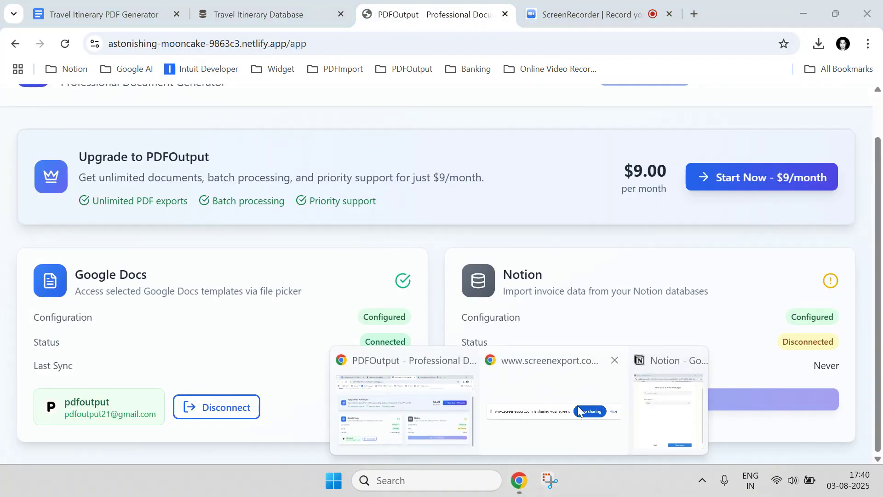
left_click(663, 402)
right_click(500, 123)
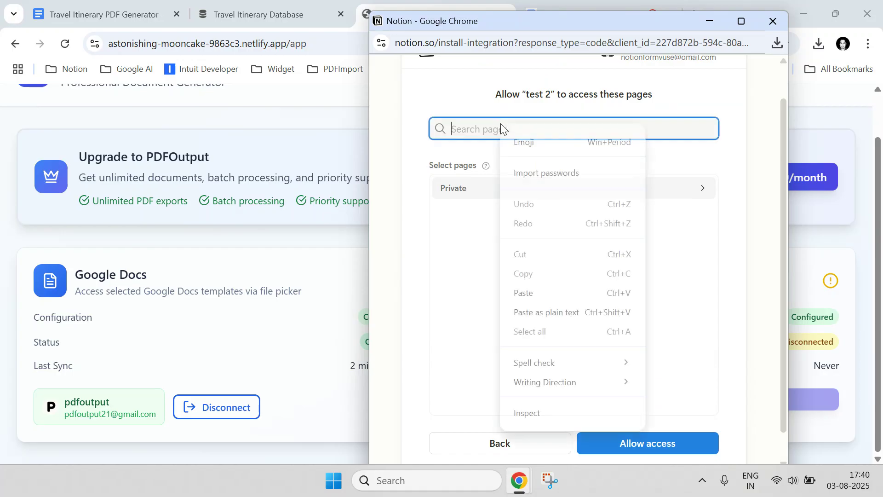
left_click(533, 291)
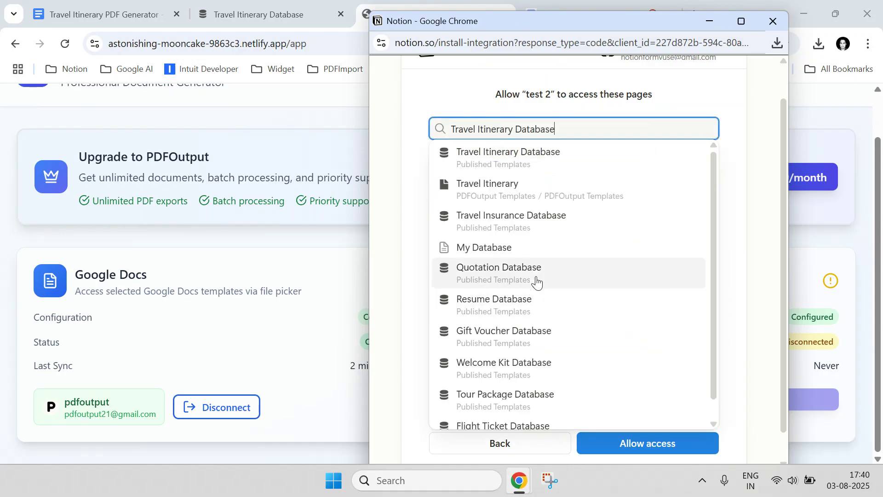
left_click(527, 169)
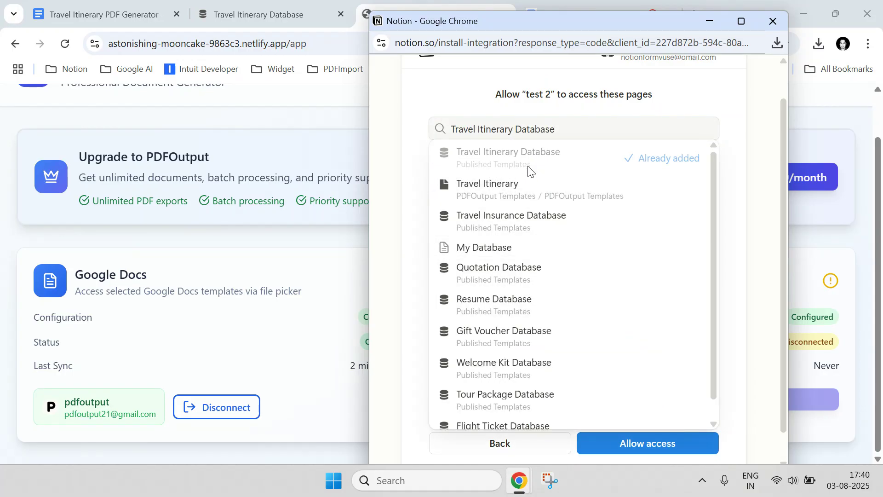
left_click(727, 320)
scroll(740, 284, "down", 1)
left_click(657, 423)
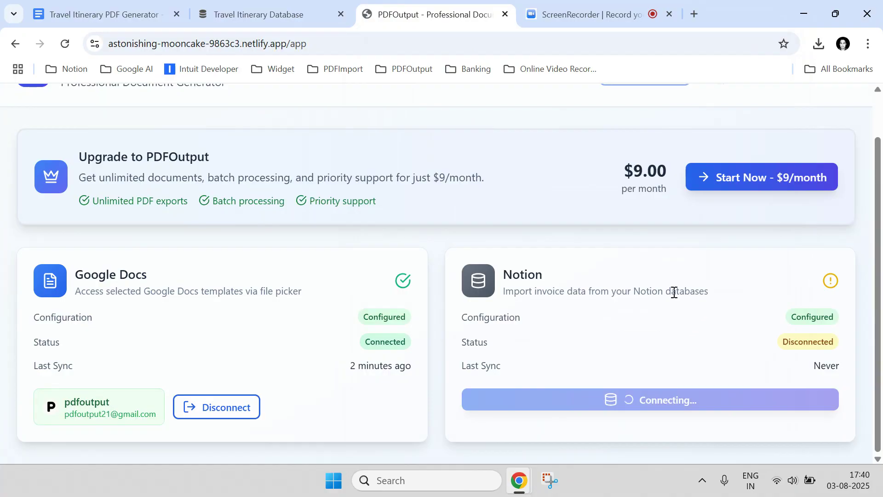
Step: Open the Google Drive template picker and copy the title "Travel Itinerary PDF Generator" from the Google Docs template
scroll(559, 258, "down", 4)
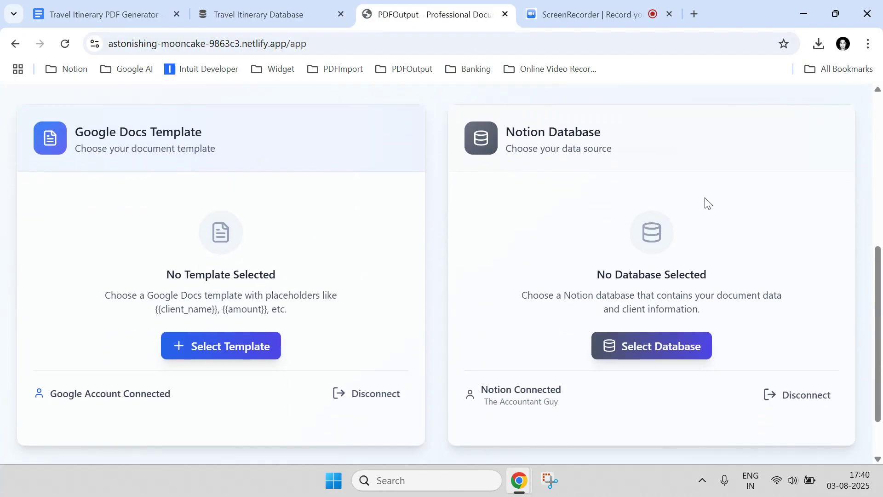
left_click(251, 348)
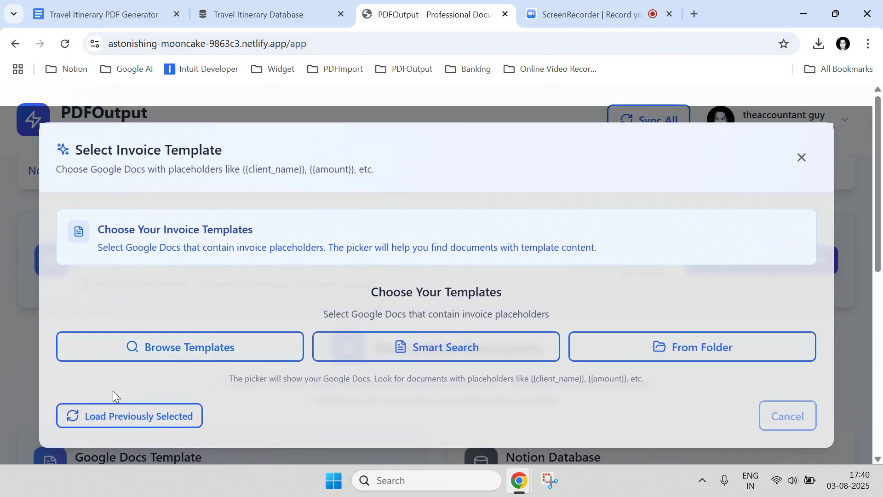
left_click(134, 347)
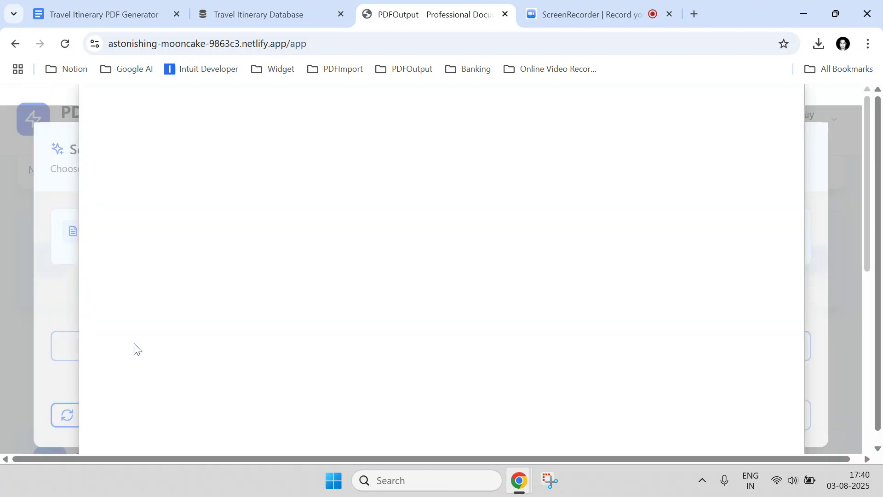
left_click(107, 15)
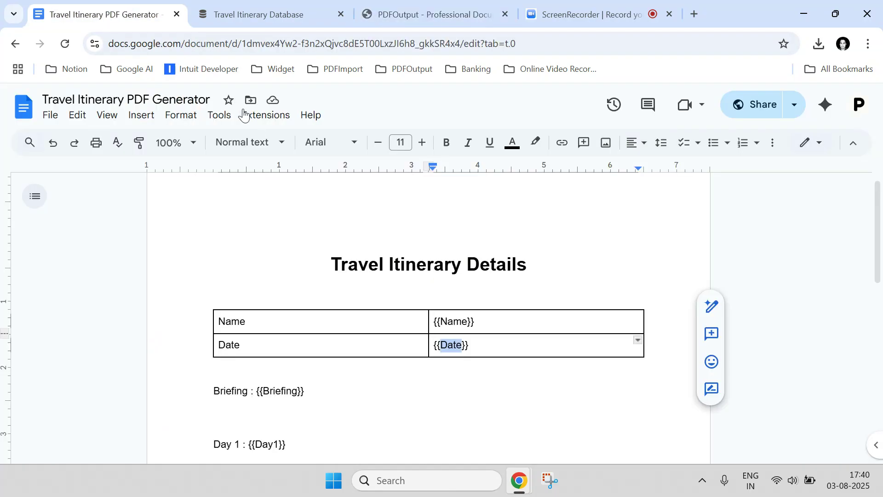
left_click(210, 99)
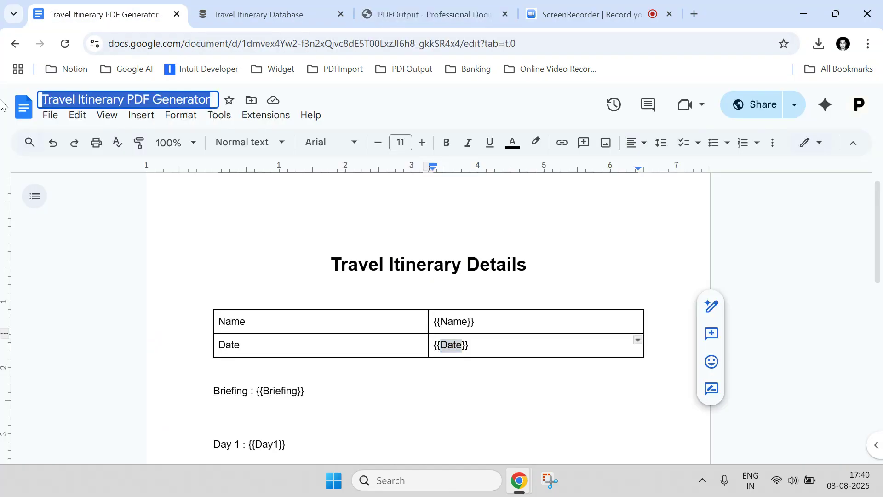
right_click(113, 95)
left_click(166, 192)
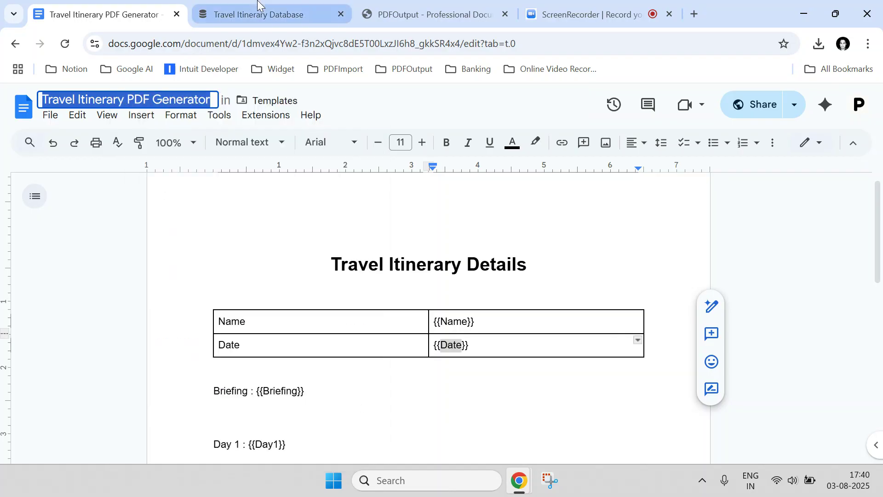
Step: Search the picker for "Travel Itinerary PDF Generator" and add the Travel Agreement PDF Generator document to the available templates
left_click(410, 5)
left_click(144, 188)
right_click(144, 188)
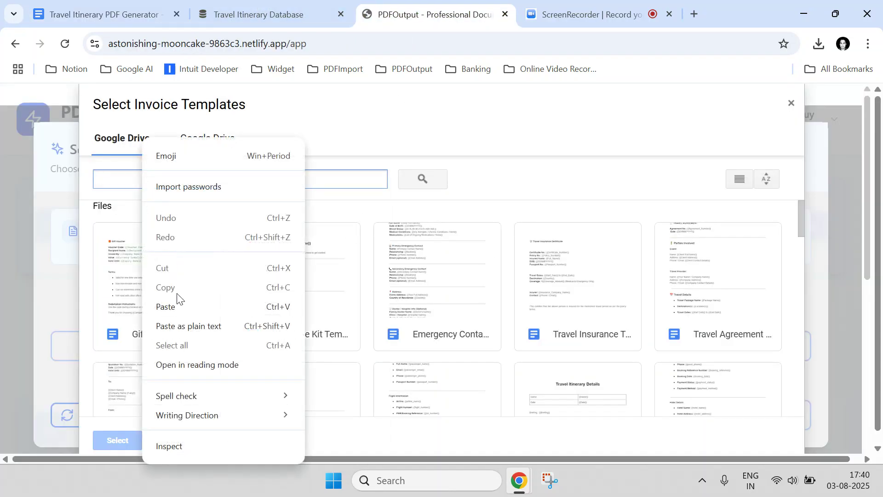
left_click(176, 305)
left_click(434, 180)
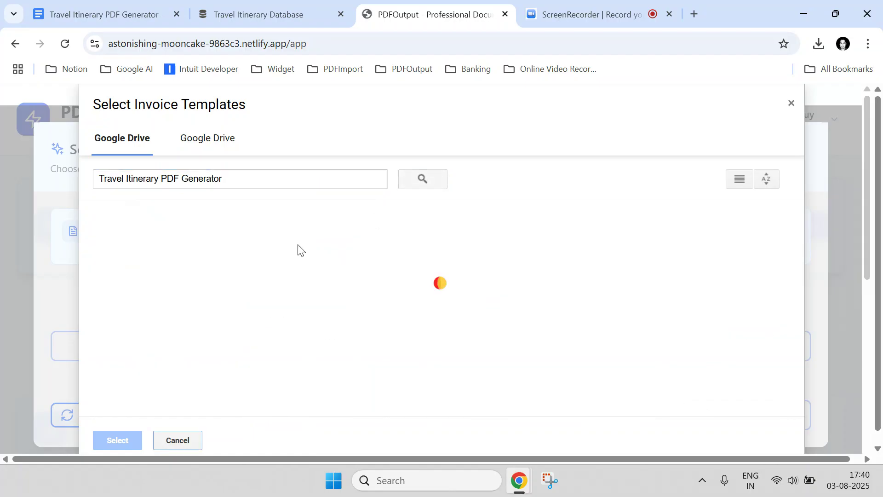
left_click(171, 271)
left_click(136, 433)
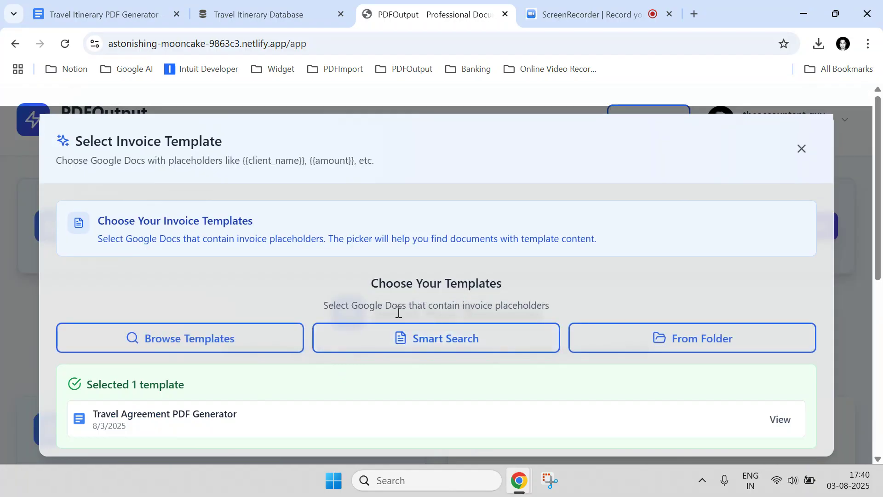
left_click(256, 348)
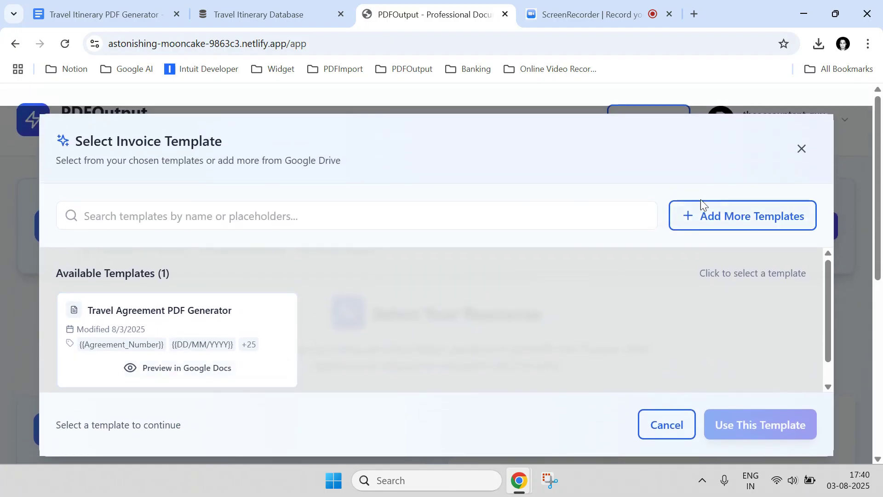
Step: Browse for more templates, search Google Drive for "Travel Itinerary PDF Generator" and add that document
left_click(705, 225)
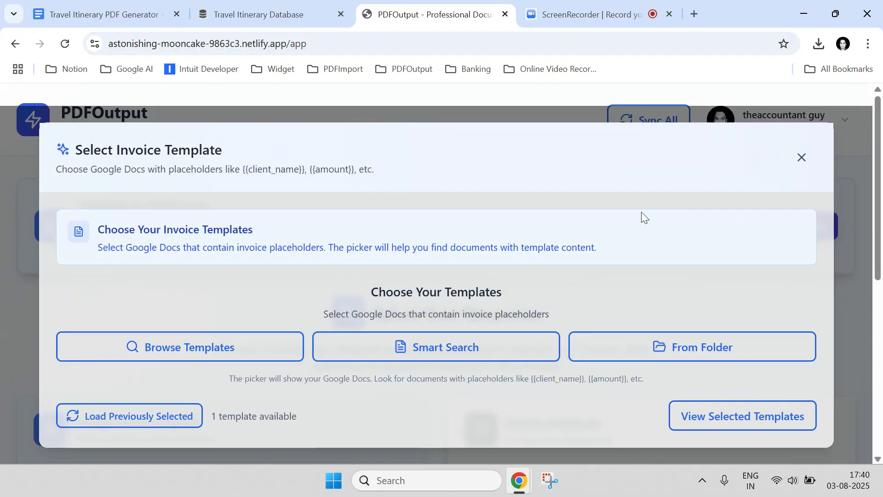
left_click(175, 347)
left_click(171, 10)
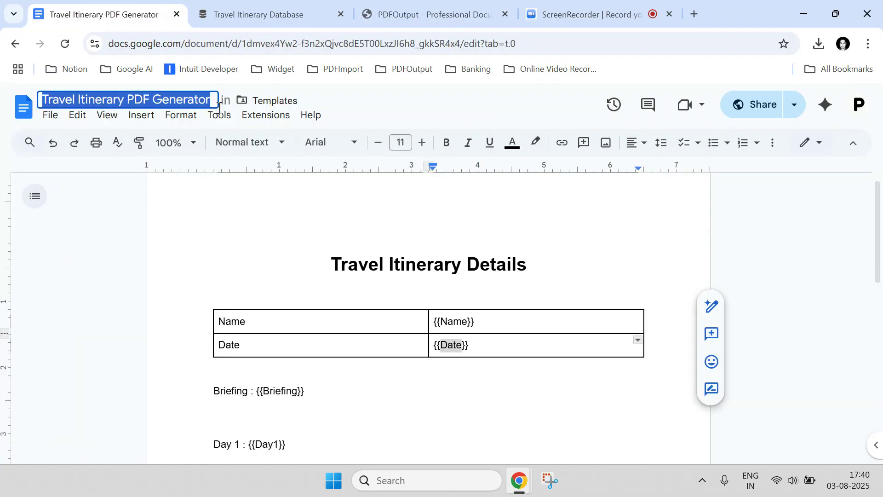
left_click(166, 99)
left_click(385, 7)
left_click(179, 180)
key("ctrl+v")
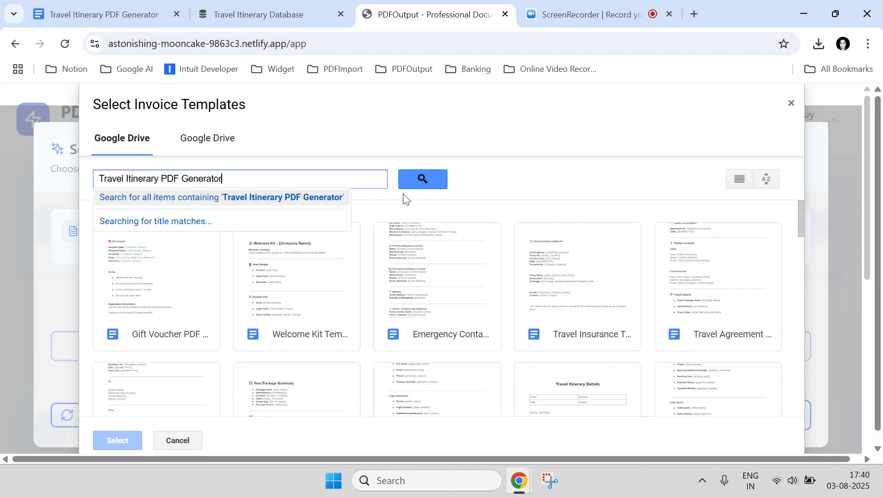
left_click(409, 187)
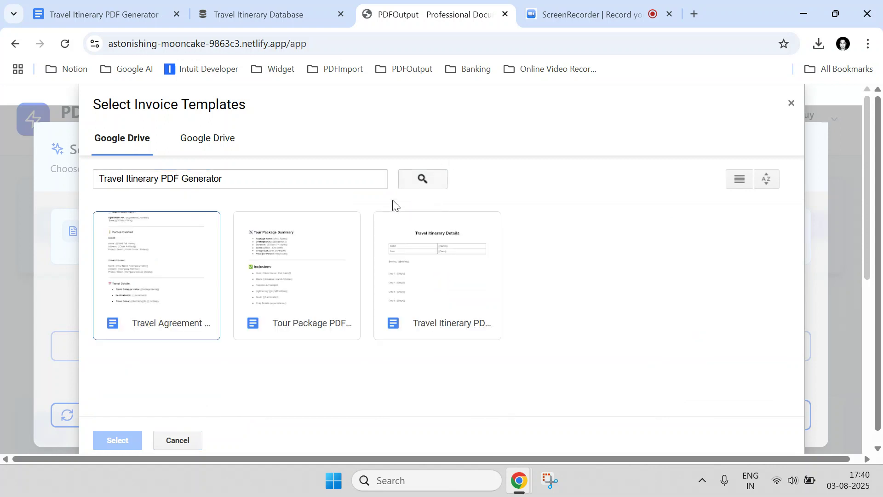
left_click(418, 305)
left_click(118, 439)
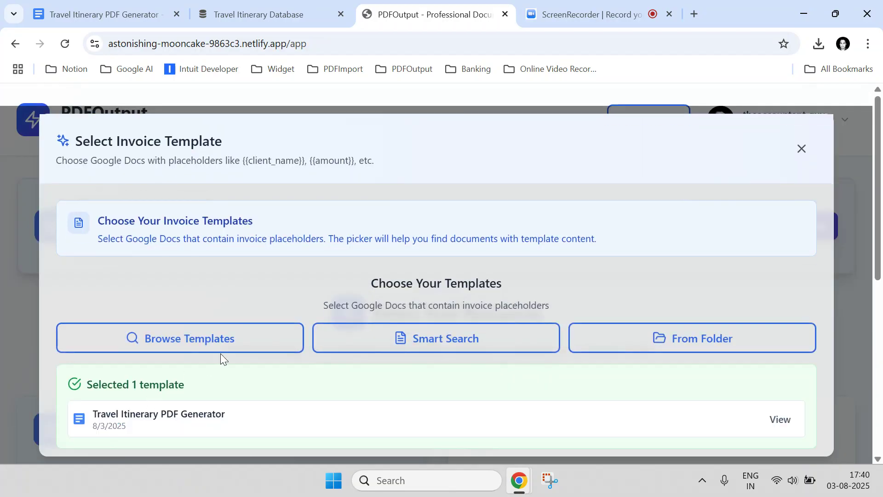
Step: Use the Travel Itinerary PDF Generator document as the template and select the Travel Itinerary Database as the Notion data source
left_click(221, 350)
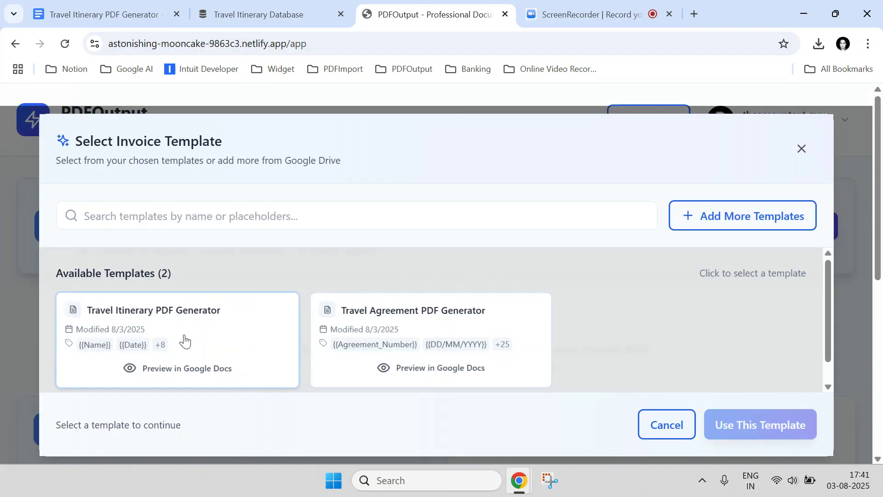
left_click(229, 342)
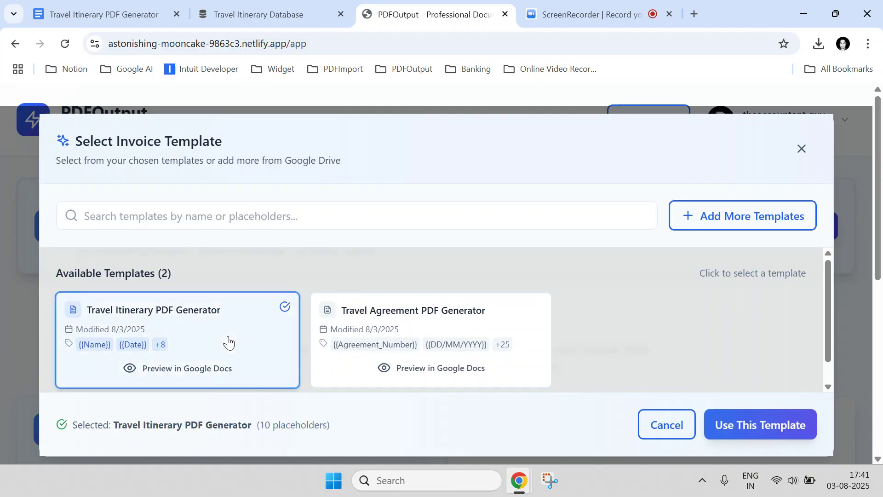
left_click(779, 425)
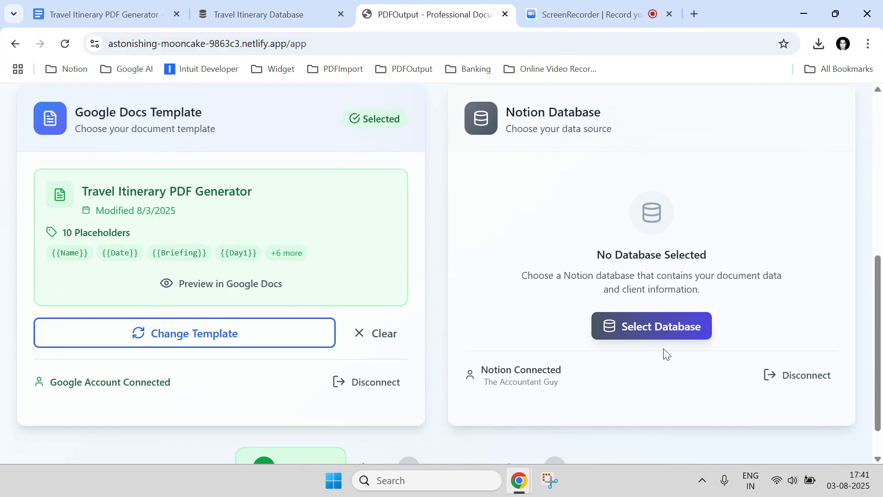
left_click(661, 329)
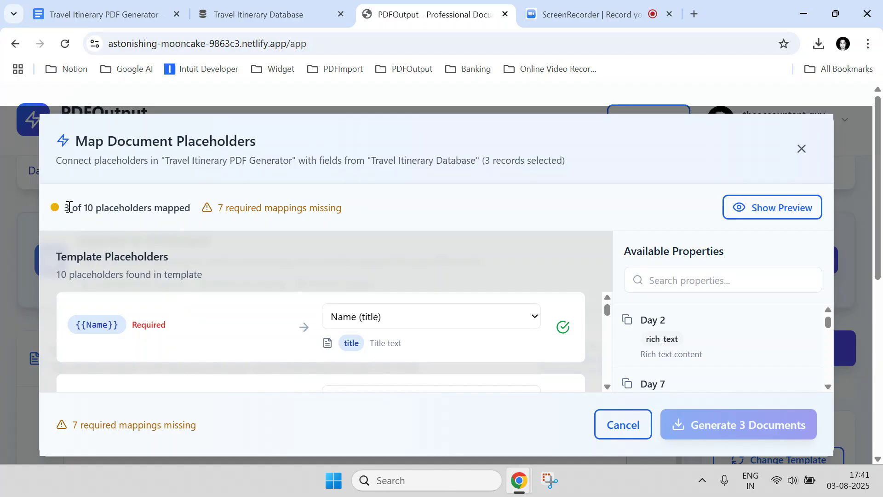
Step: Review the placeholders in the Travel Itinerary PDF Generator document and the columns of the Notion Travel Itinerary Database, then return to PDFOutput
left_click(97, 8)
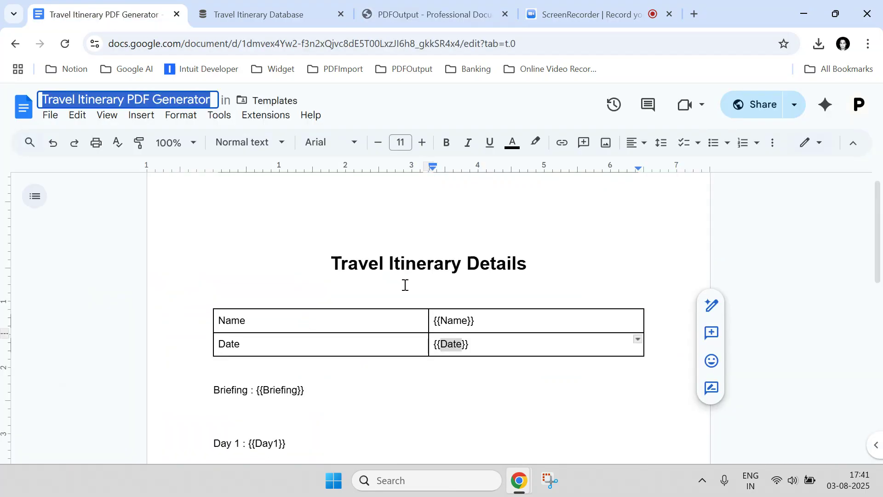
scroll(410, 276, "down", 3)
scroll(410, 276, "up", 4)
left_click(248, 8)
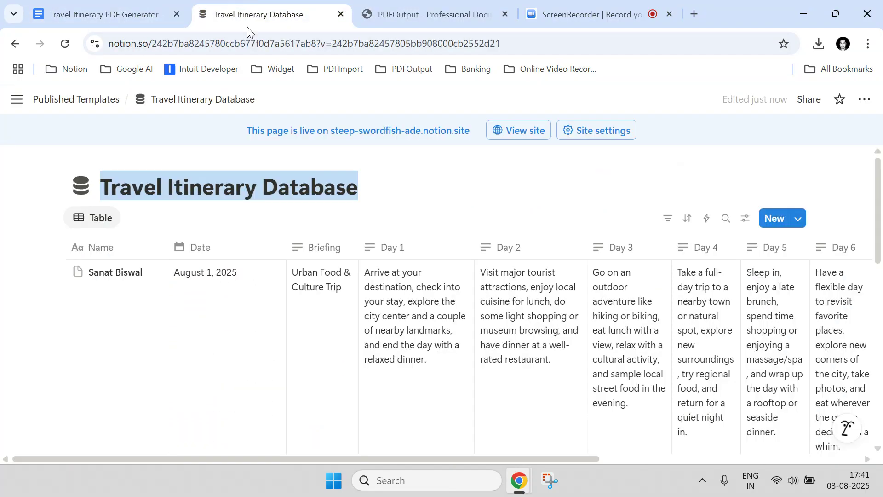
left_click(474, 12)
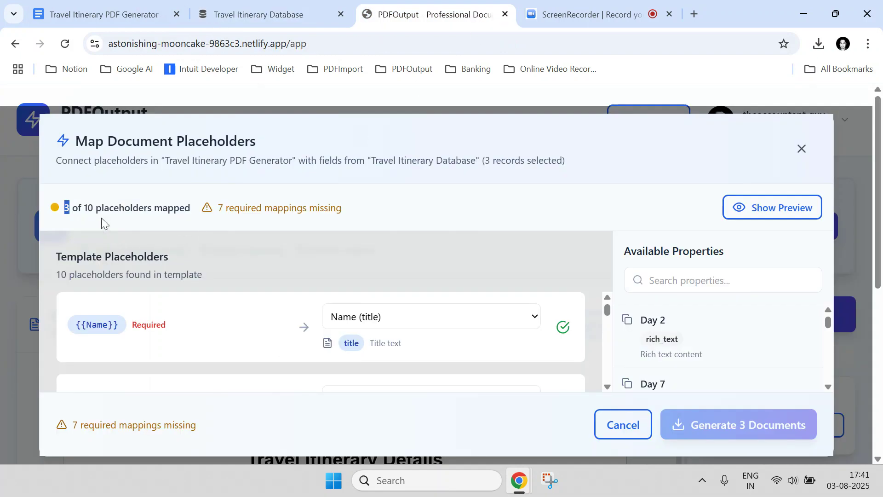
Step: Show the mapping preview, check the placeholders against the Notion database columns, and hide the preview again
left_click(785, 211)
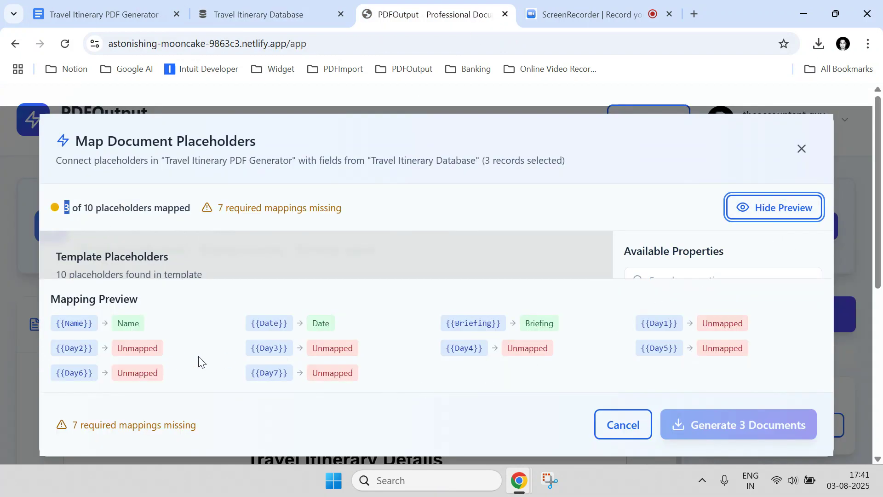
left_click(317, 7)
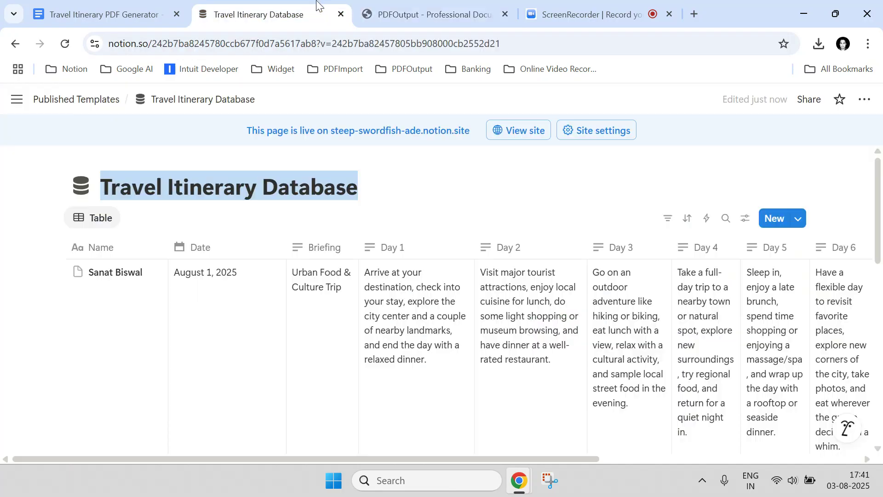
left_click(428, 14)
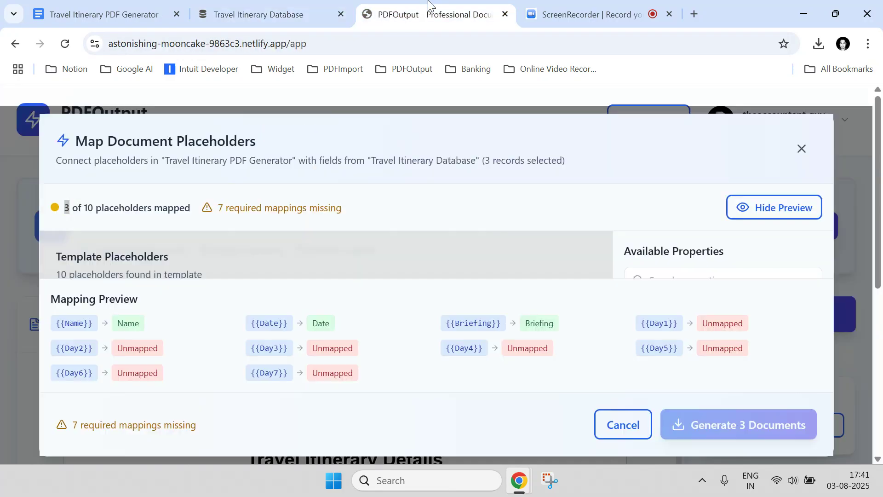
left_click(752, 214)
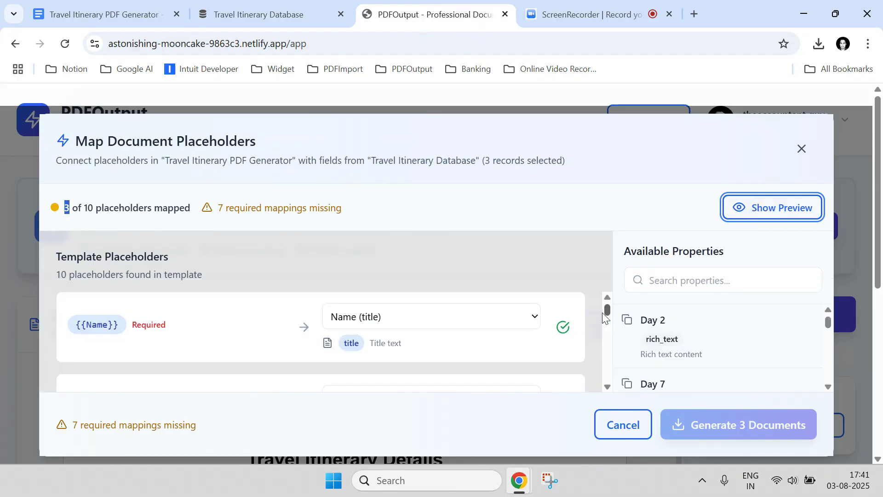
Step: Map the {{Day1}} placeholder to Day 1 (rich_text) and {{Day2}} to Day 2 (rich_text)
scroll(528, 310, "down", 5)
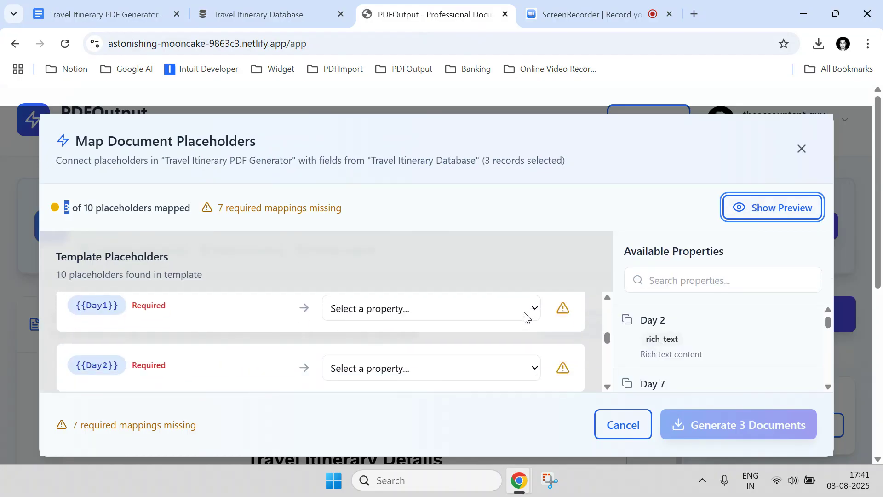
scroll(524, 312, "up", 3)
scroll(523, 312, "down", 1)
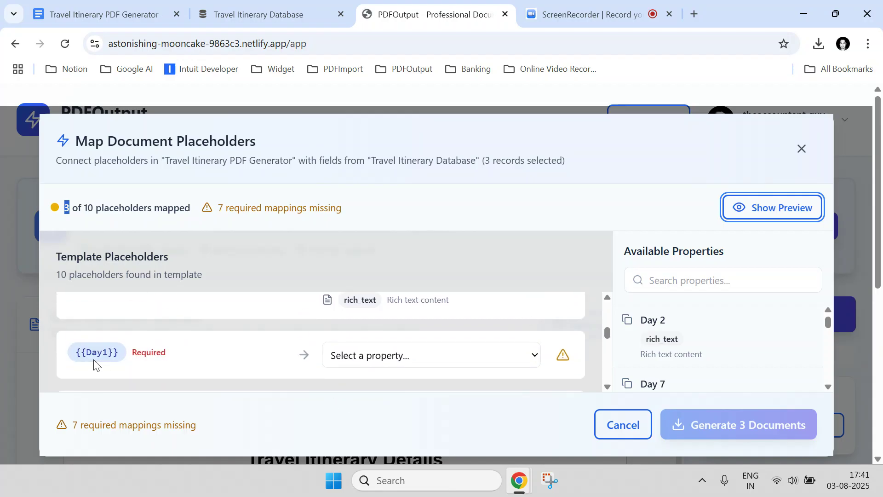
left_click(368, 361)
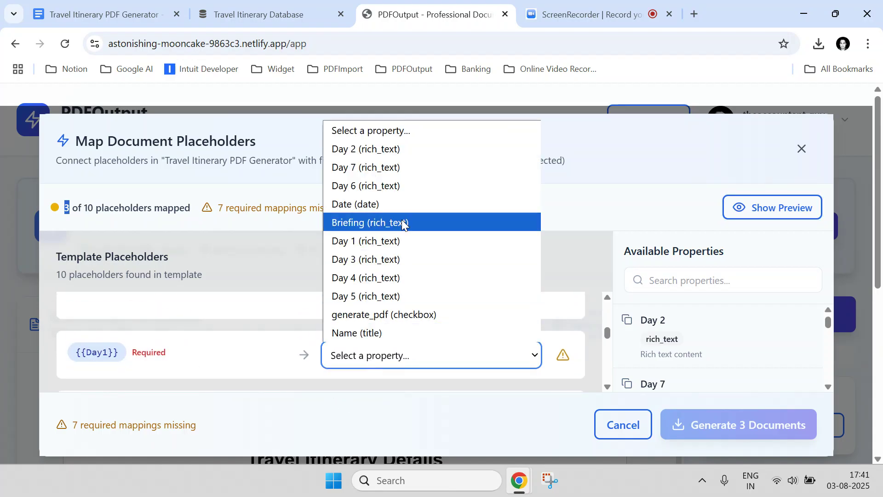
left_click(390, 241)
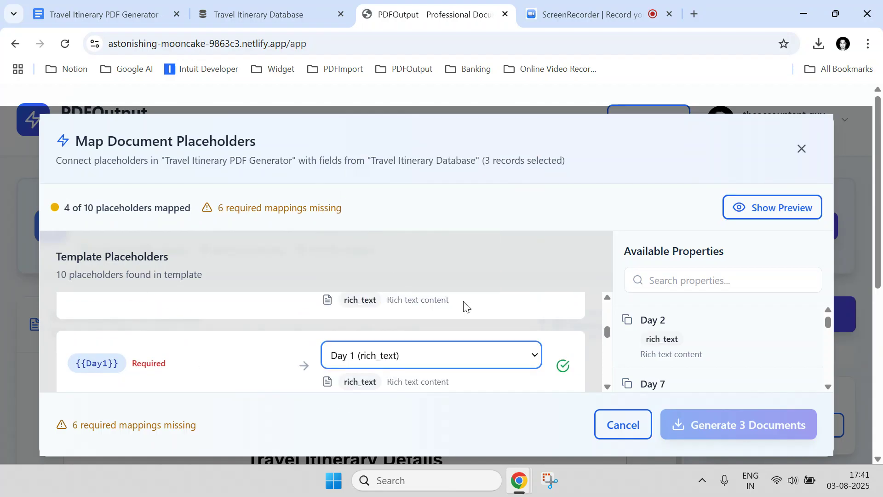
scroll(467, 306, "down", 1)
left_click(357, 375)
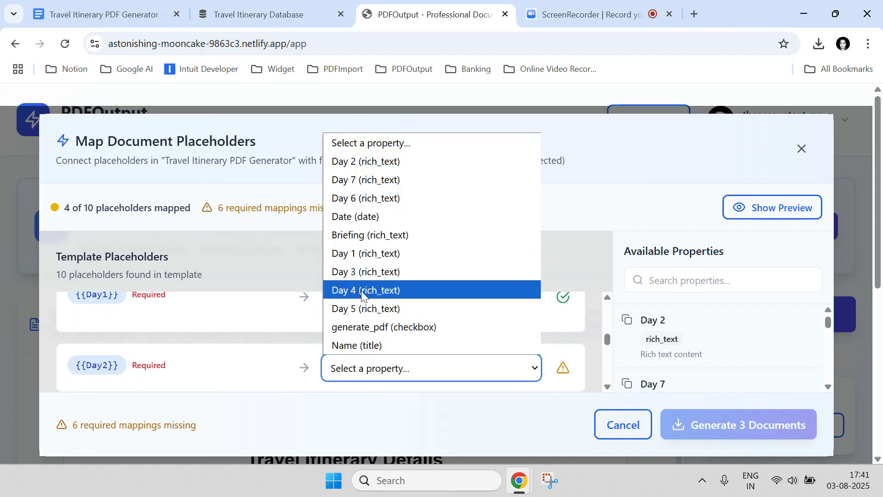
left_click(366, 164)
Step: Map the {{Day3}} placeholder to Day 3 (rich_text) and {{Day4}} to Day 4 (rich_text)
scroll(400, 339, "down", 2)
left_click(392, 317)
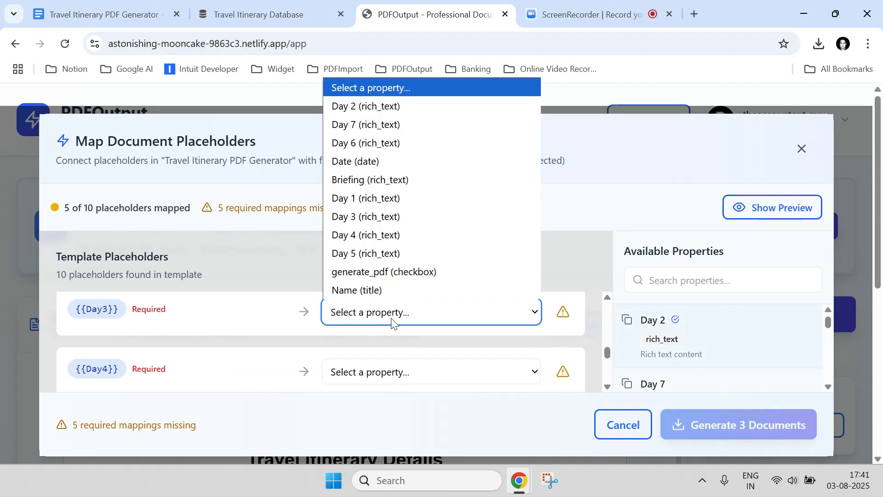
left_click(389, 217)
scroll(373, 359, "down", 2)
left_click(366, 327)
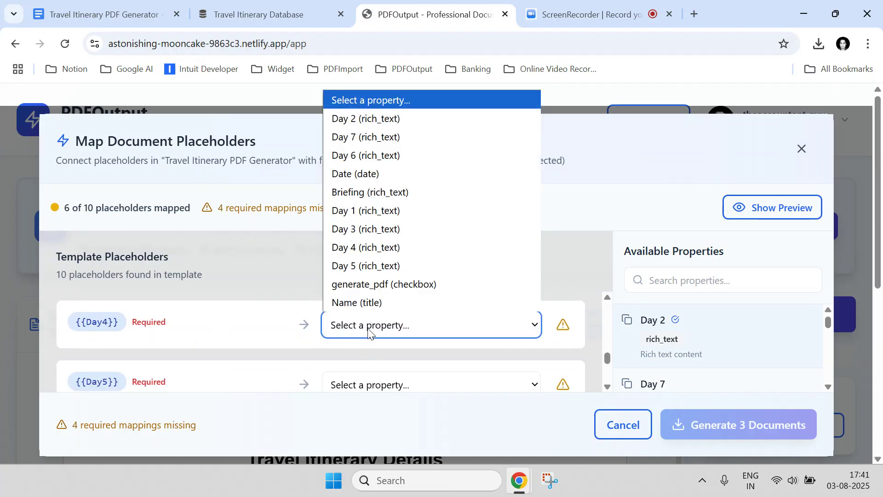
left_click(365, 247)
Step: Map the {{Day5}} placeholder to Day 5 (rich_text) and {{Day6}} to Day 6 (rich_text)
scroll(383, 343, "down", 1)
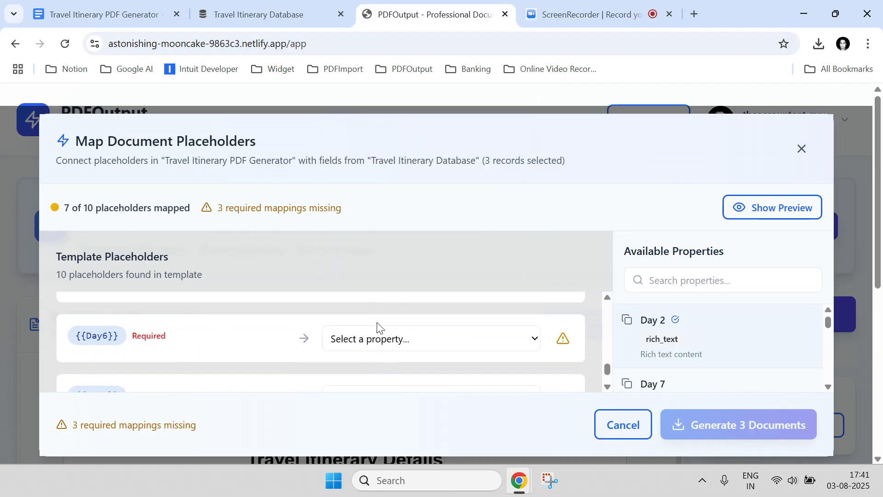
left_click(372, 346)
left_click(379, 278)
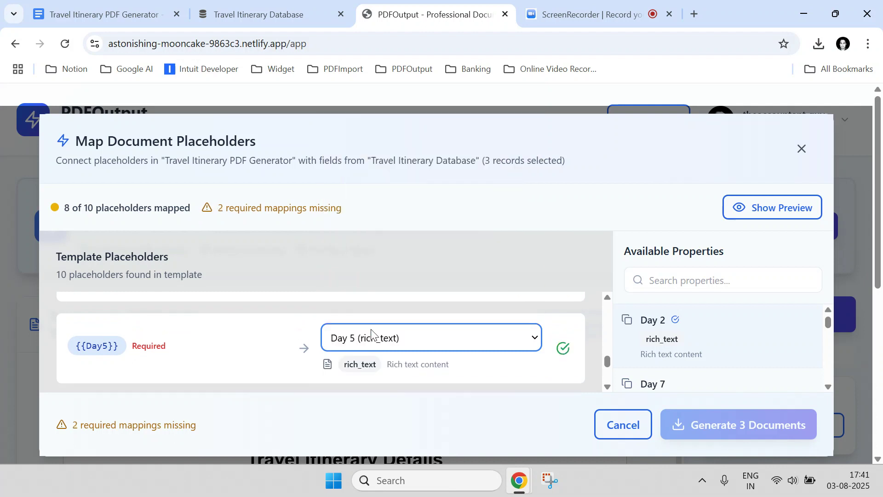
scroll(369, 337, "down", 1)
left_click(364, 352)
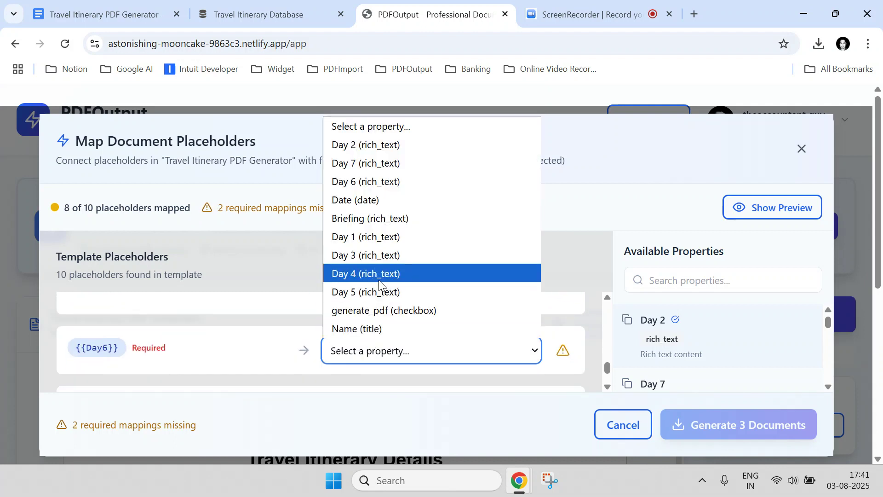
left_click(399, 181)
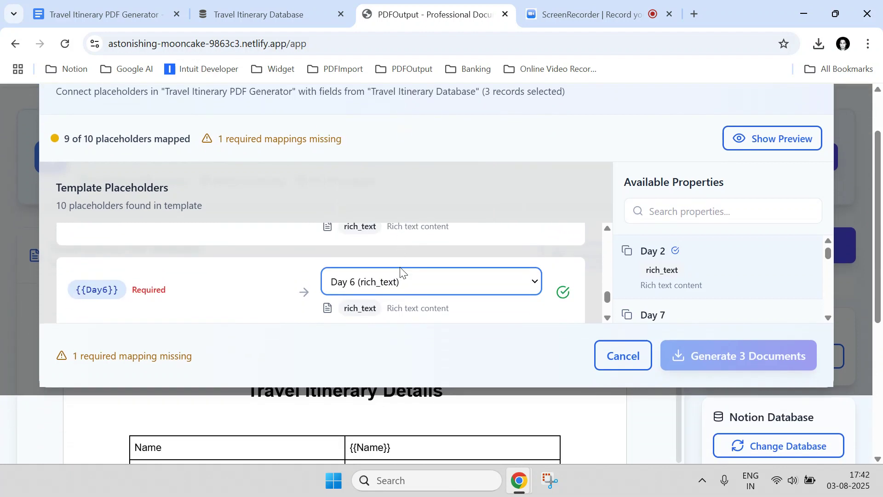
Step: Map the {{Day7}} placeholder to Day 7 (rich_text) and generate the 3 documents
scroll(401, 272, "down", 1)
left_click(391, 284)
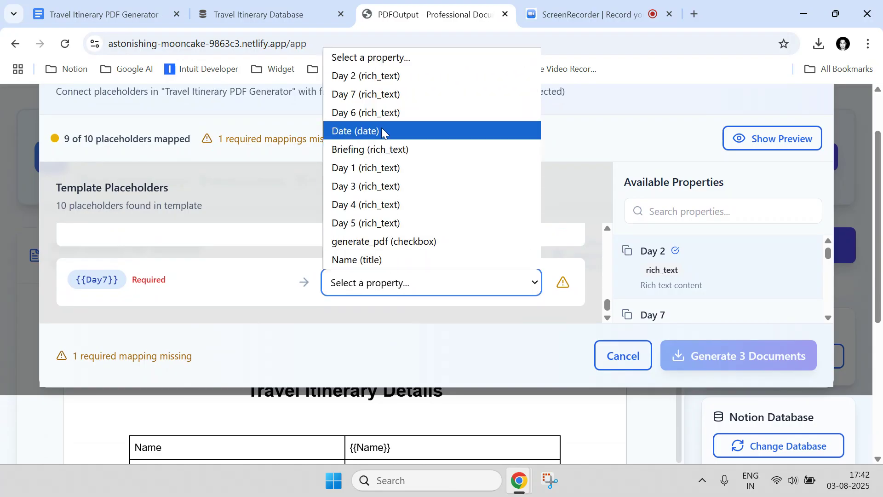
left_click(380, 93)
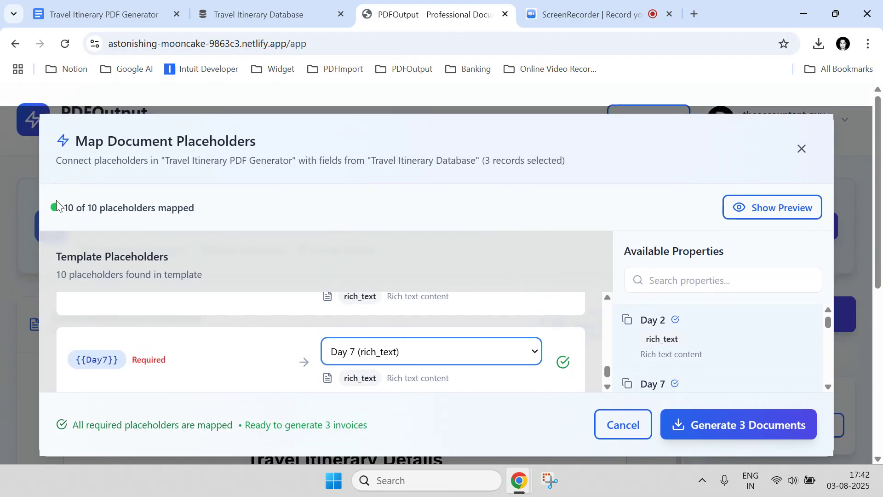
left_click_drag(64, 208, 236, 213)
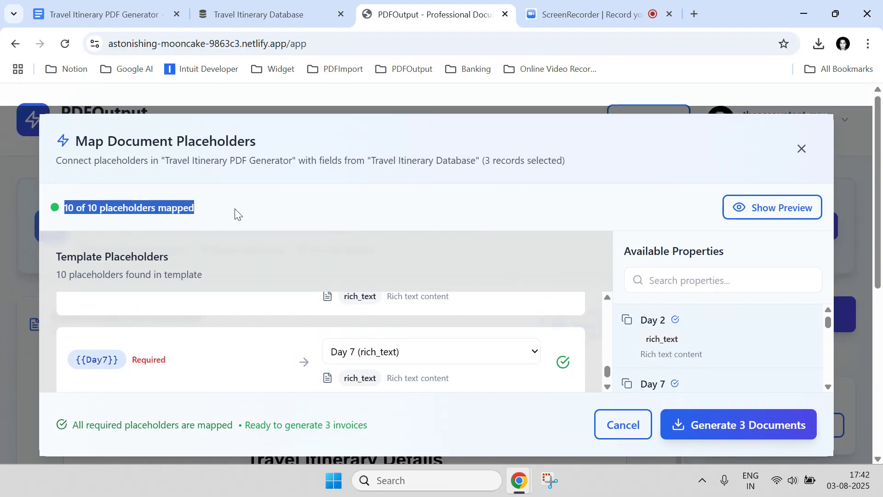
left_click(776, 434)
Step: Switch to the Notion Travel Itinerary Database and mark its three records dated August 1, 2 and 3, 2025
left_click(258, 14)
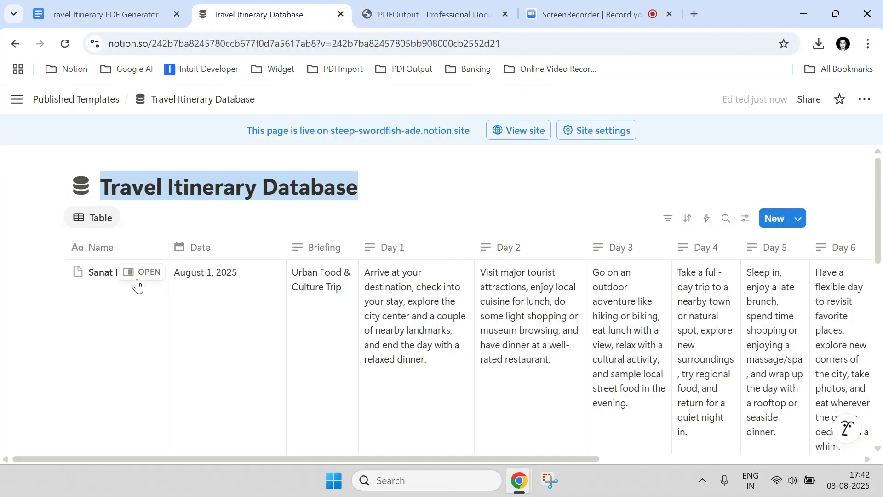
left_click(60, 276)
scroll(59, 276, "down", 1)
scroll(65, 345, "down", 1)
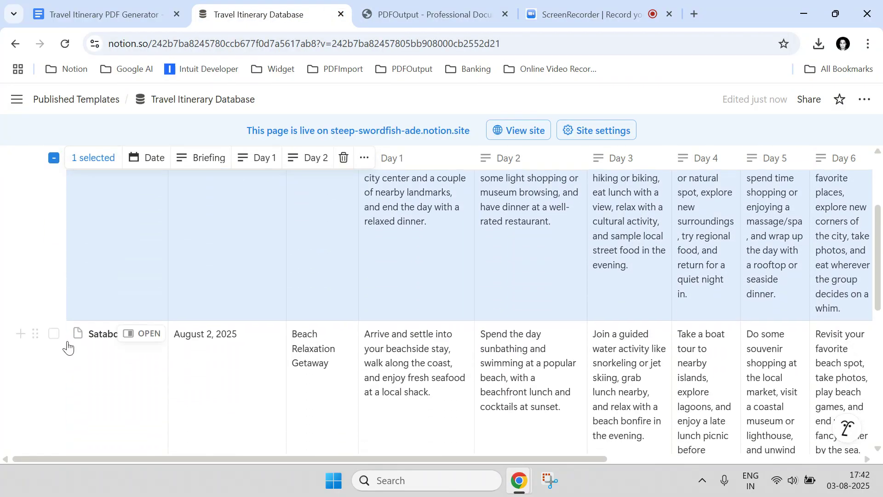
left_click(57, 333)
scroll(62, 331, "down", 1)
left_click(54, 437)
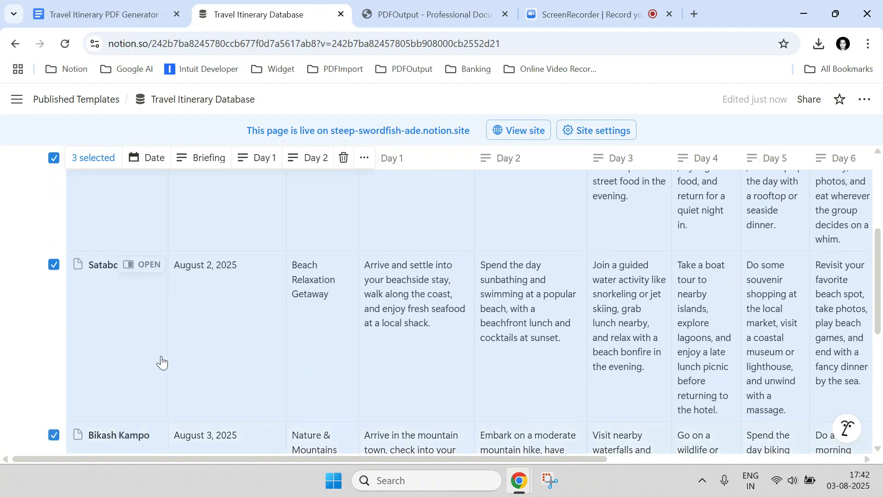
Step: Return to PDFOutput, show the downloaded Travel Itinerary ZIP in its folder, and open the first PDF inside it
left_click(425, 5)
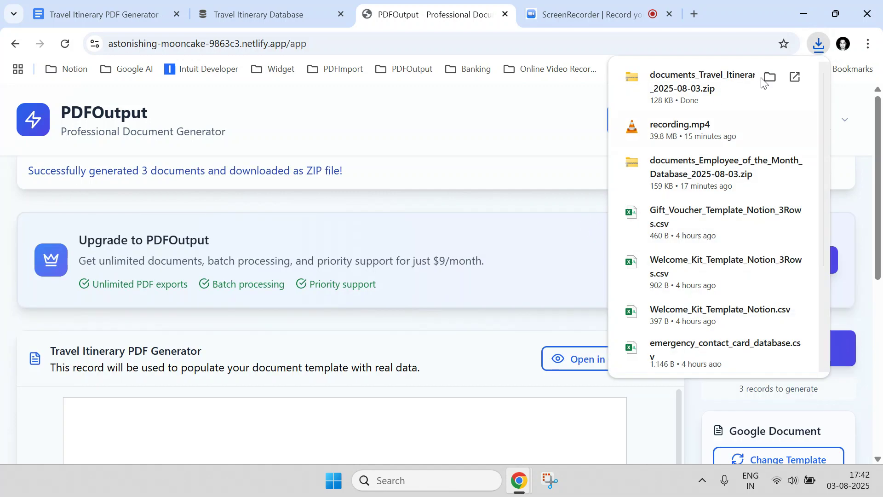
left_click(770, 76)
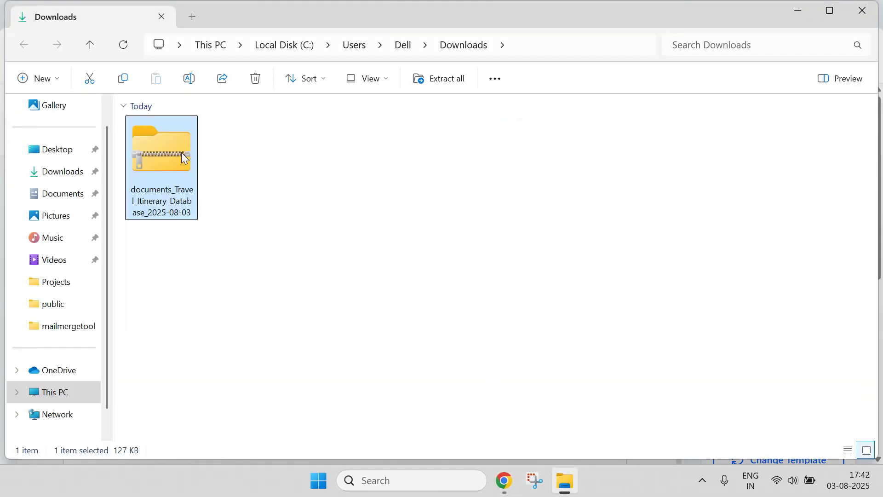
double_click(181, 153)
double_click(184, 132)
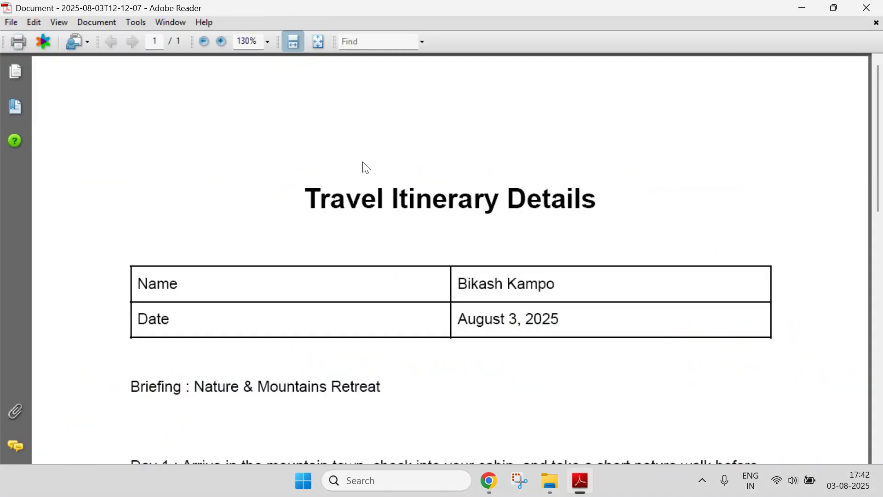
Step: Check the traveller's name in the PDF against Notion, leaving only the matching August 3, 2025 record selected there
scroll(385, 161, "down", 2)
left_click_drag(462, 217, 556, 218)
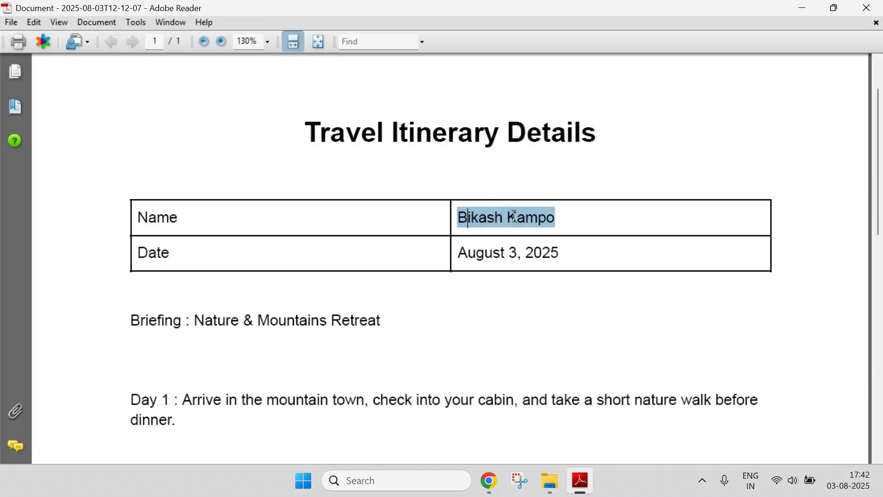
left_click(499, 483)
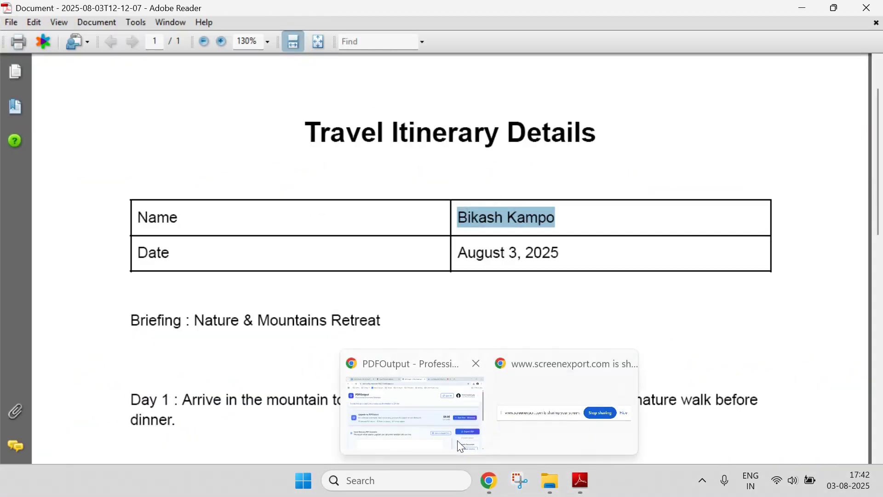
left_click(459, 444)
left_click(279, 9)
scroll(138, 304, "down", 3)
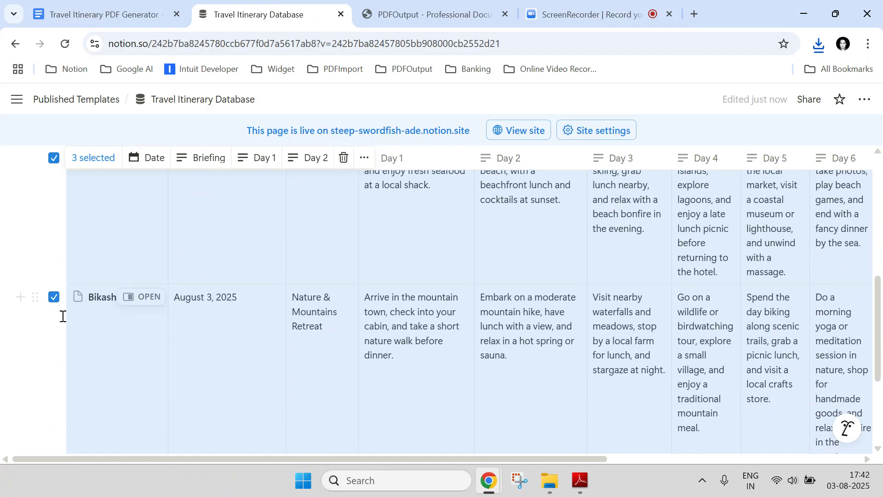
left_click(52, 159)
left_click(54, 298)
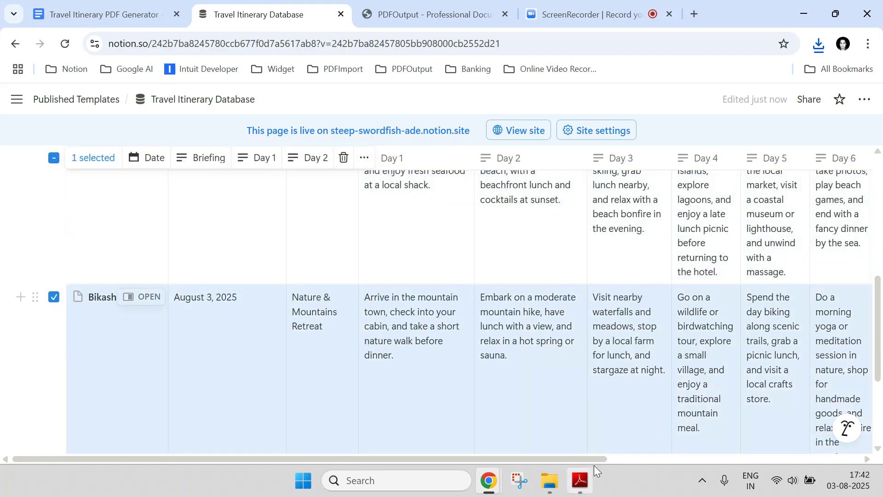
Step: Compare the PDF's briefing and daily itinerary entries with the August 3, 2025 record in the Notion database
left_click(587, 483)
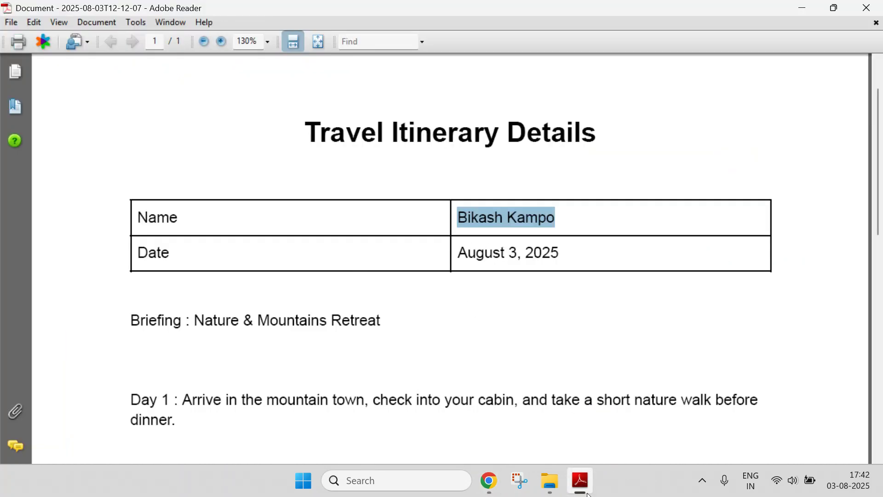
left_click(588, 493)
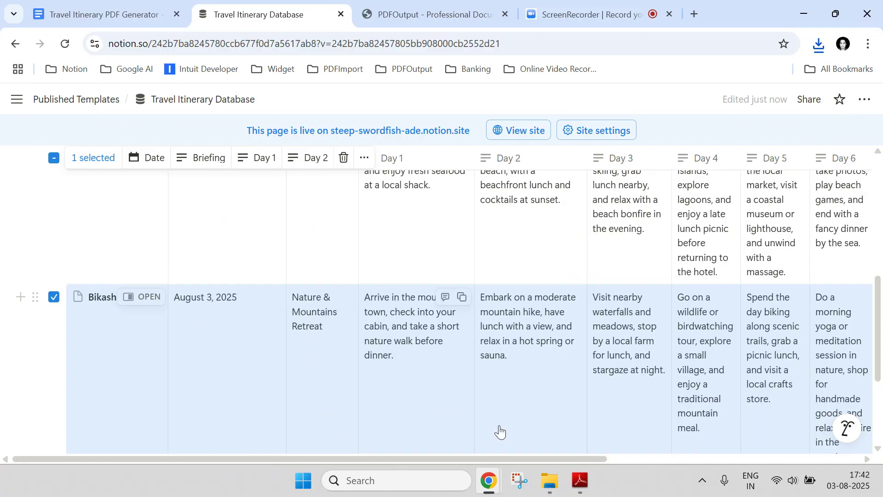
left_click(580, 480)
left_click_drag(196, 322, 462, 343)
left_click(579, 488)
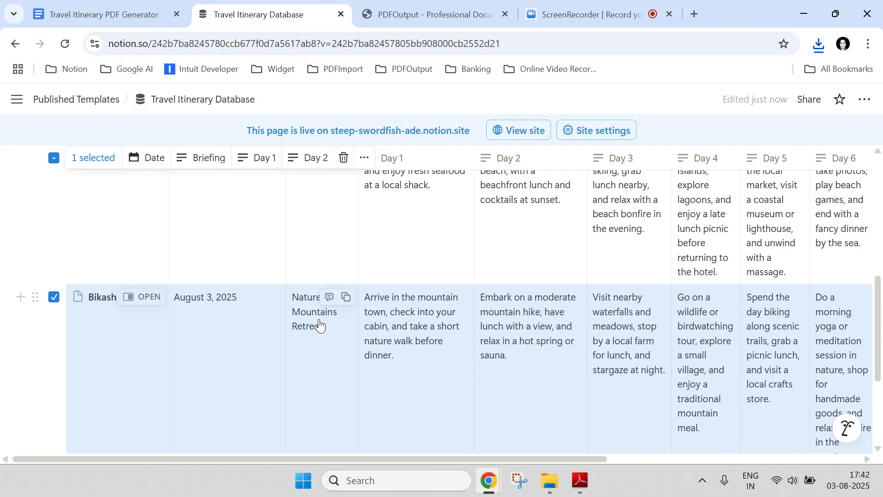
left_click(591, 484)
scroll(450, 268, "down", 12)
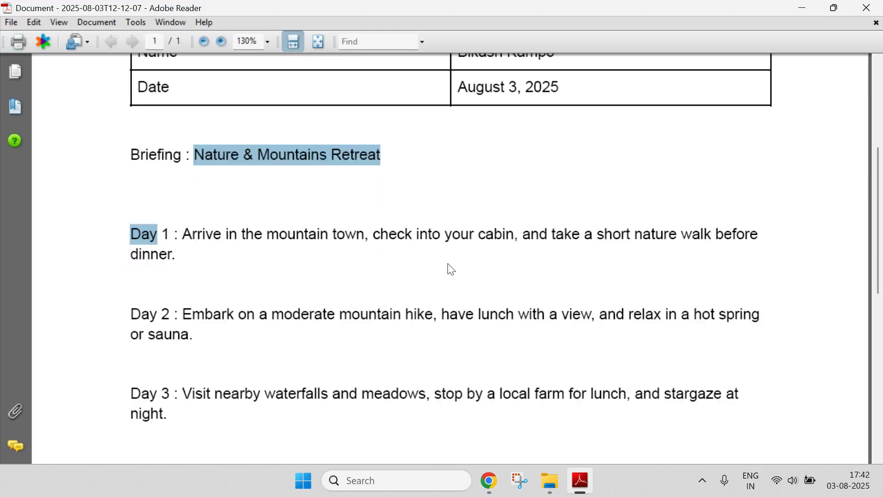
Step: Read the PDF's remaining days, then compare with the Notion record and the Briefing placeholder in the Google Docs template
scroll(450, 267, "down", 5)
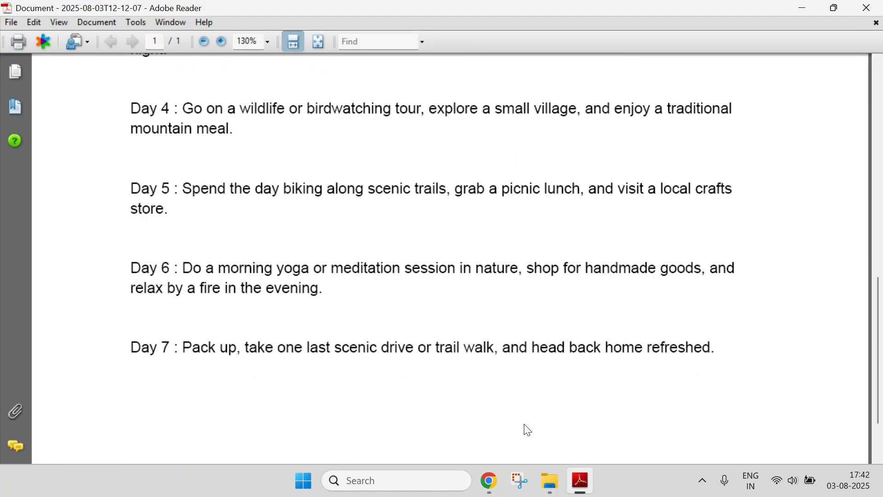
mouse_move(489, 482)
left_click(391, 429)
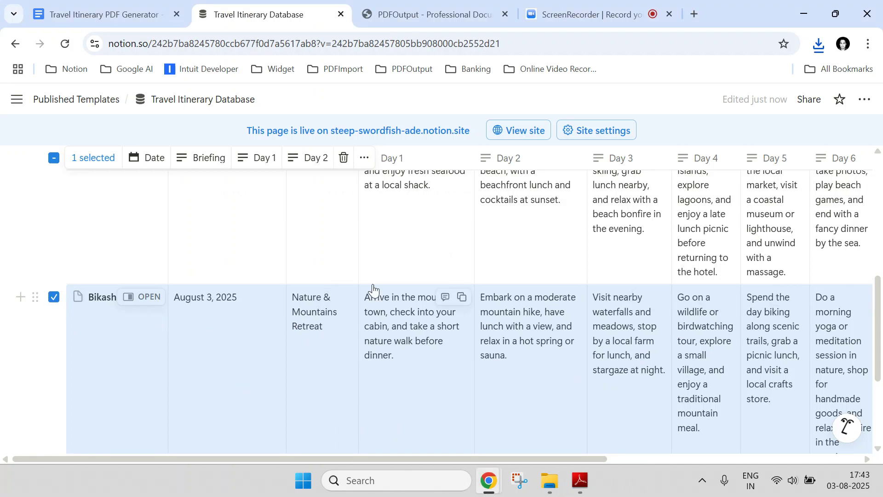
left_click(111, 4)
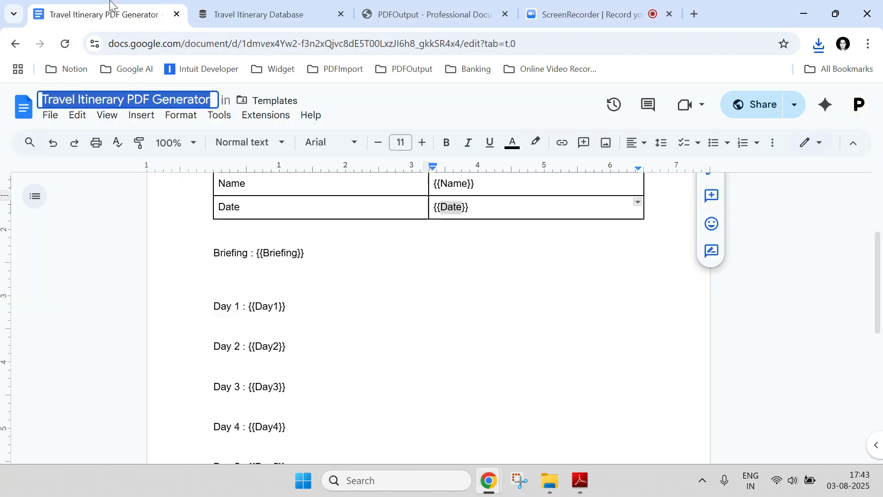
double_click(280, 253)
Step: Return to the Notion Travel Itinerary Database and clear the selection of all its records
left_click(258, 14)
scroll(128, 238, "up", 3)
scroll(120, 269, "up", 4)
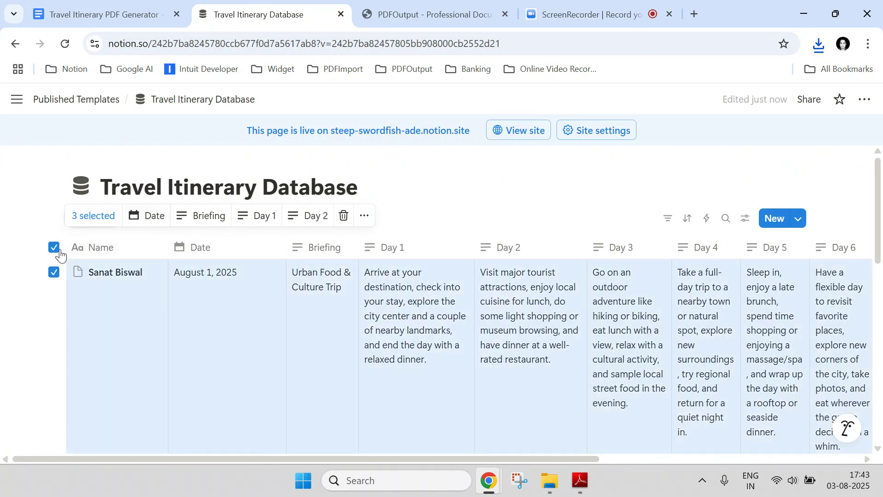
left_click(59, 250)
Step: Switch to File Explorer, open document_DOC-135814-2 from the ZIP, and read its itinerary through Day 7
left_click(550, 481)
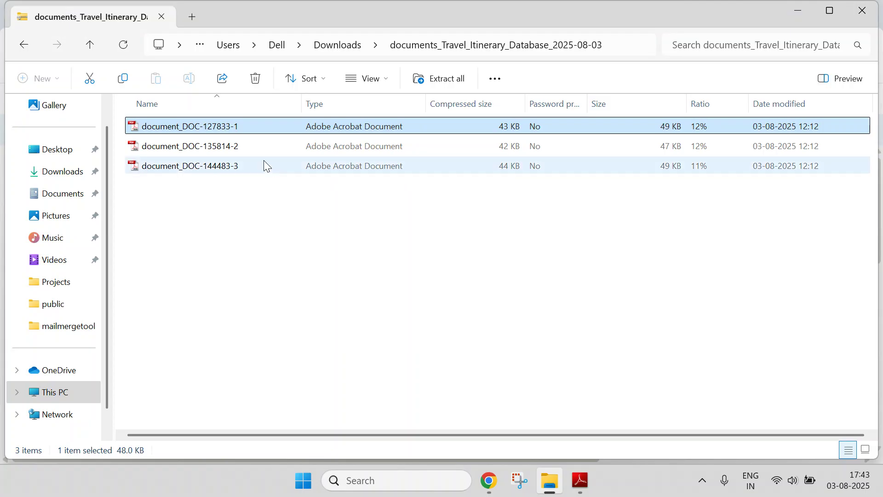
double_click(258, 148)
scroll(455, 300, "down", 10)
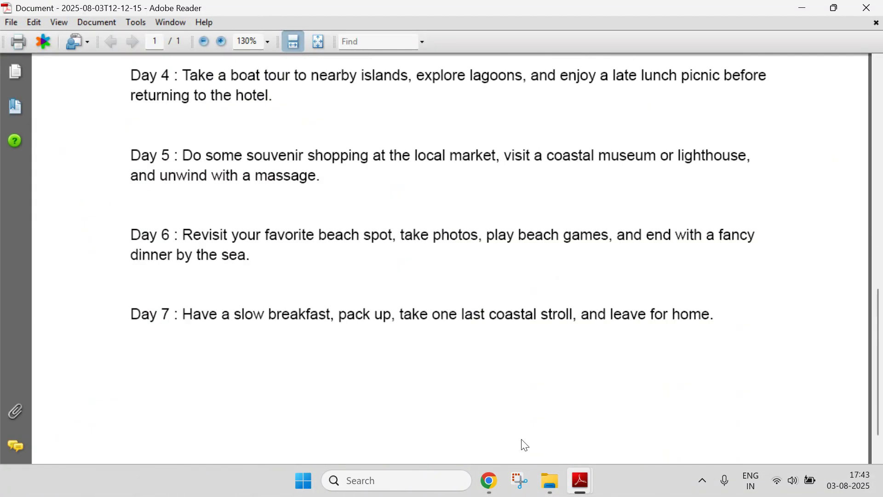
Step: Open document_DOC-144483-3 from the ZIP in File Explorer and read its itinerary through Day 7
left_click(550, 481)
double_click(349, 167)
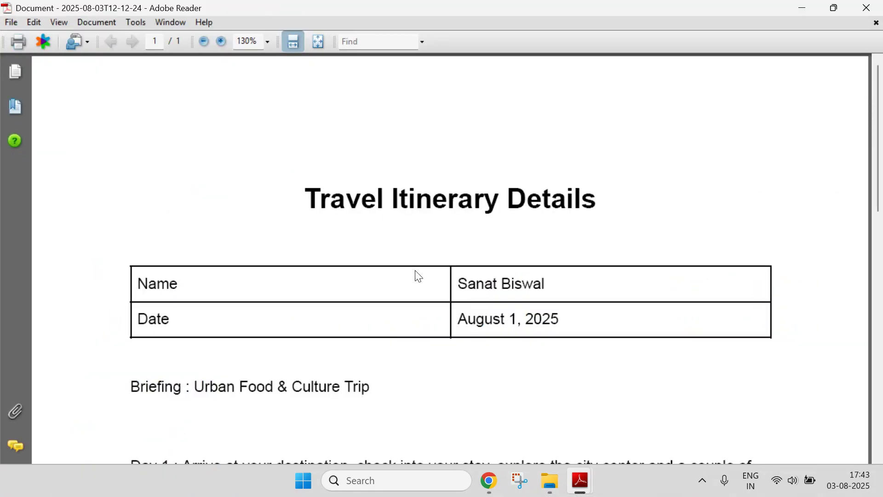
scroll(420, 289, "down", 5)
scroll(417, 289, "down", 6)
mouse_move(473, 467)
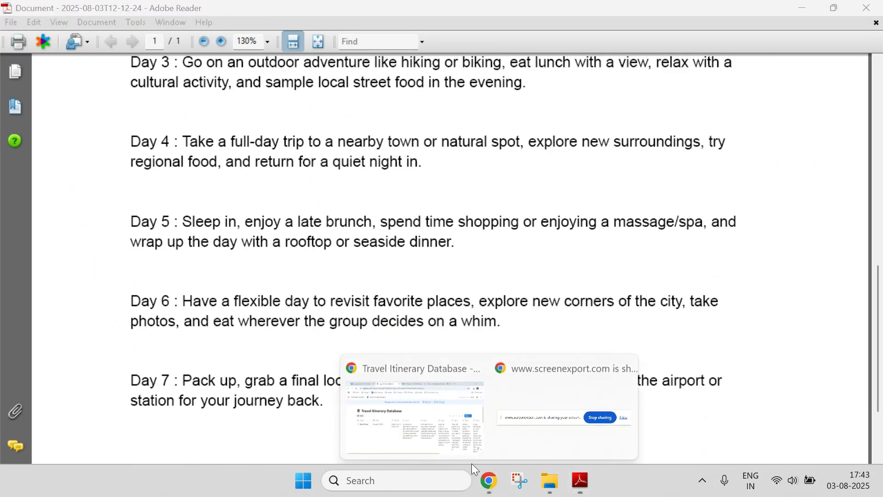
Step: Switch back to PDFOutput in the browser and review the template preview, database fields and export options
left_click(414, 373)
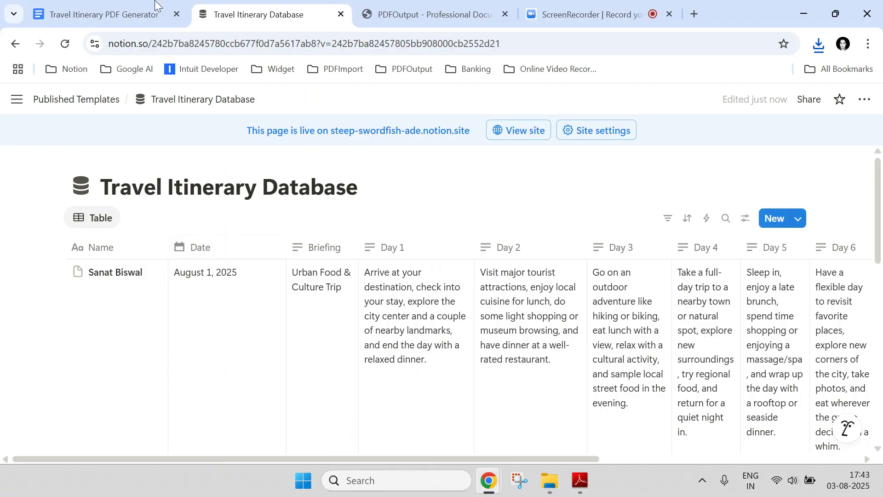
left_click(403, 5)
scroll(261, 265, "down", 5)
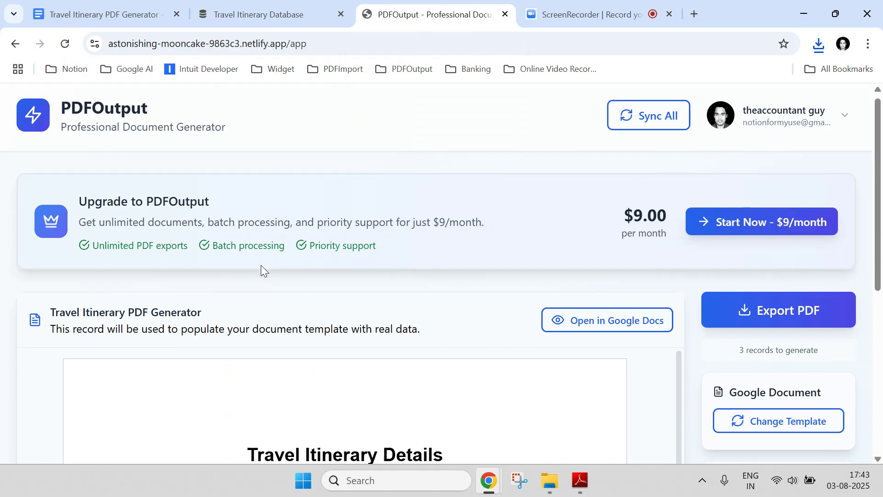
scroll(260, 270, "down", 2)
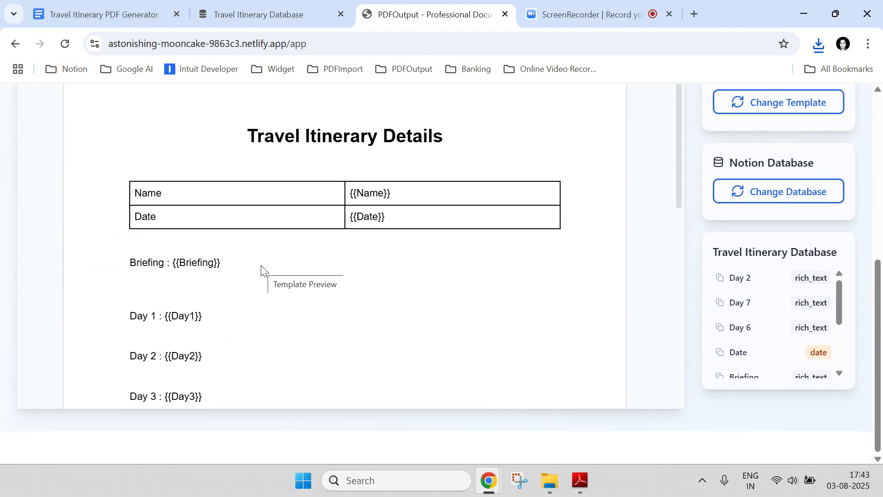
scroll(633, 450, "up", 6)
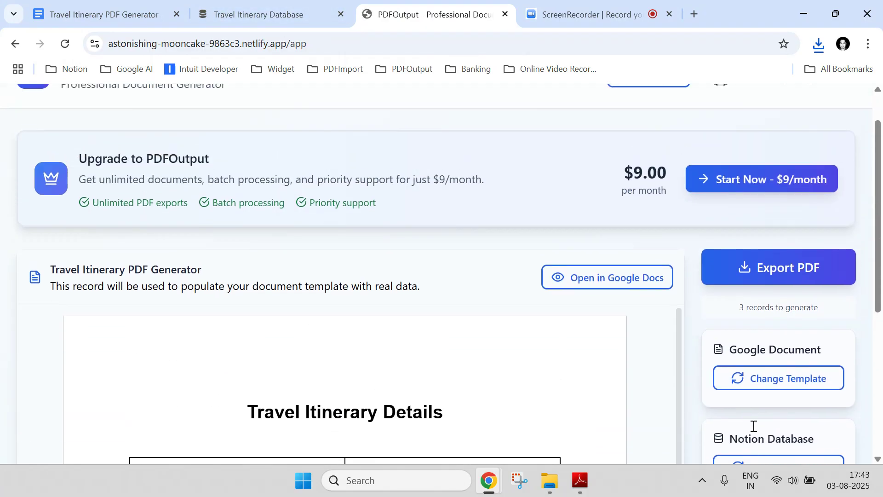
scroll(627, 161, "up", 1)
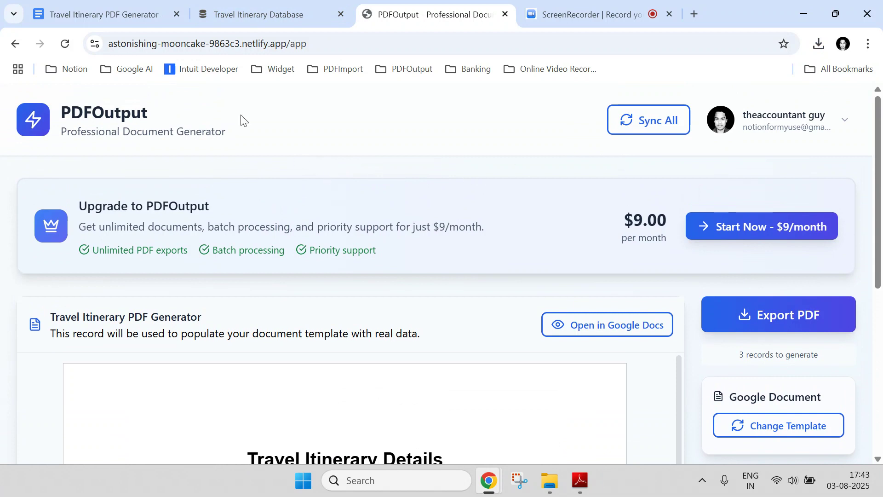
Step: Reload PDFOutput and disconnect both the Google Docs account and the Notion account
left_click(65, 46)
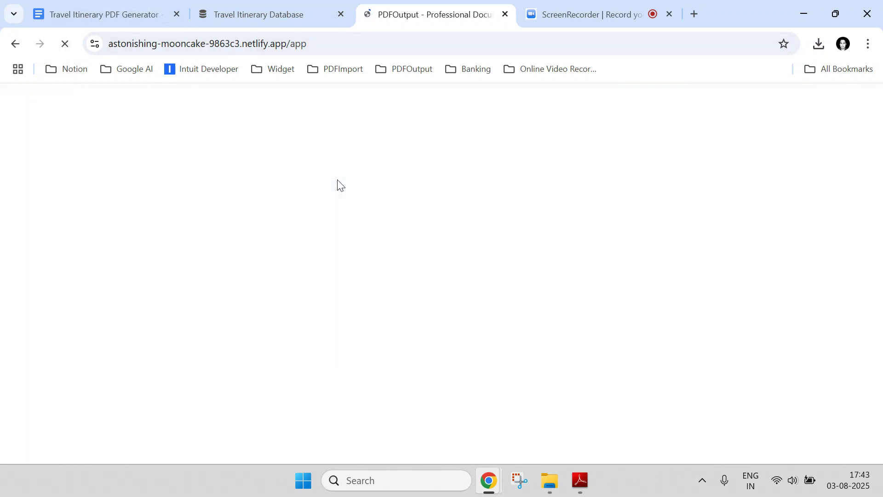
scroll(391, 303, "down", 7)
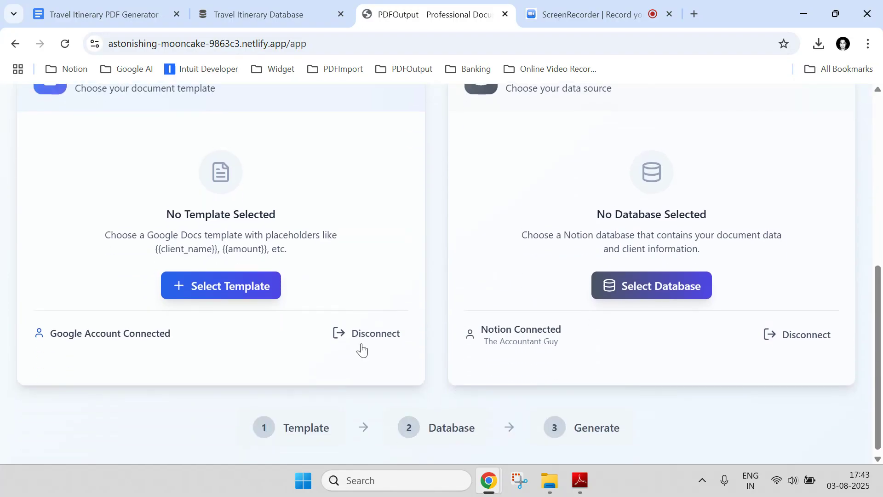
left_click(352, 334)
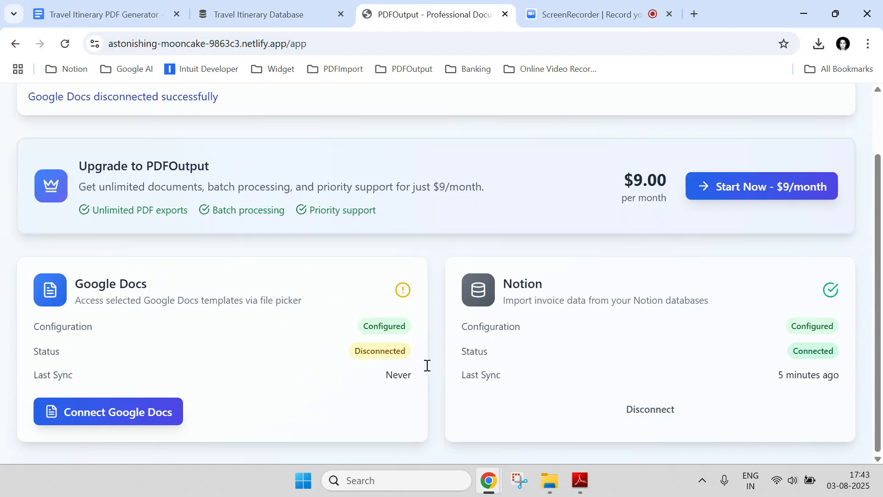
left_click(653, 414)
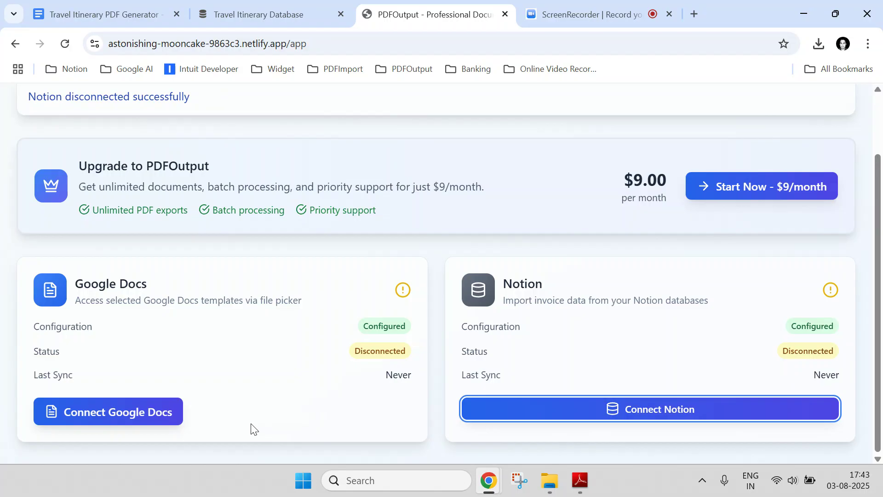
Step: Show the signed-in account's details in PDFOutput and highlight its e-mail address
scroll(299, 362, "up", 2)
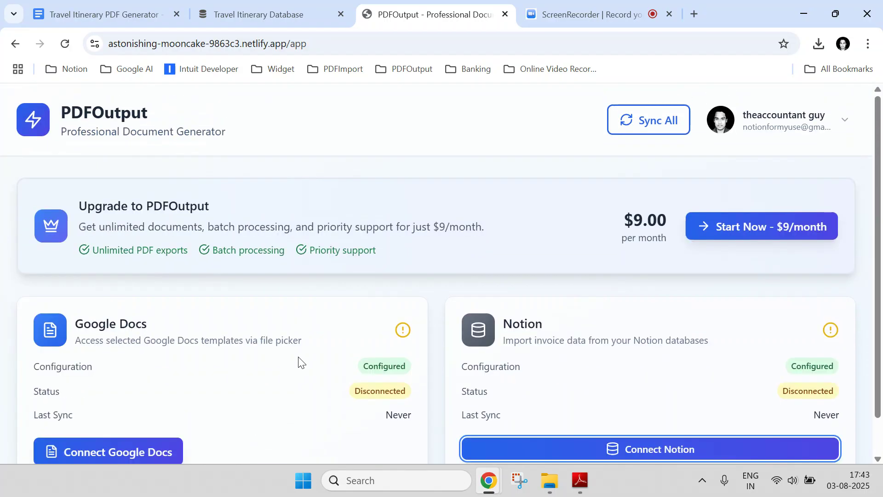
left_click(771, 116)
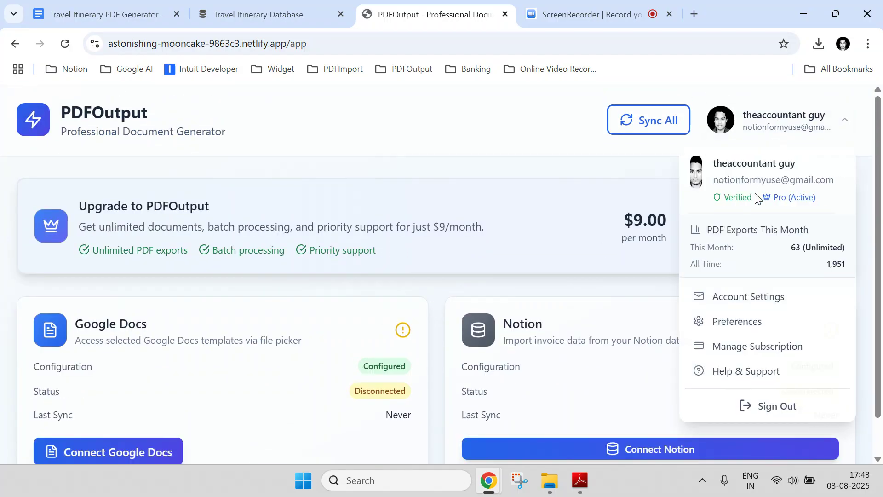
left_click_drag(729, 181, 833, 175)
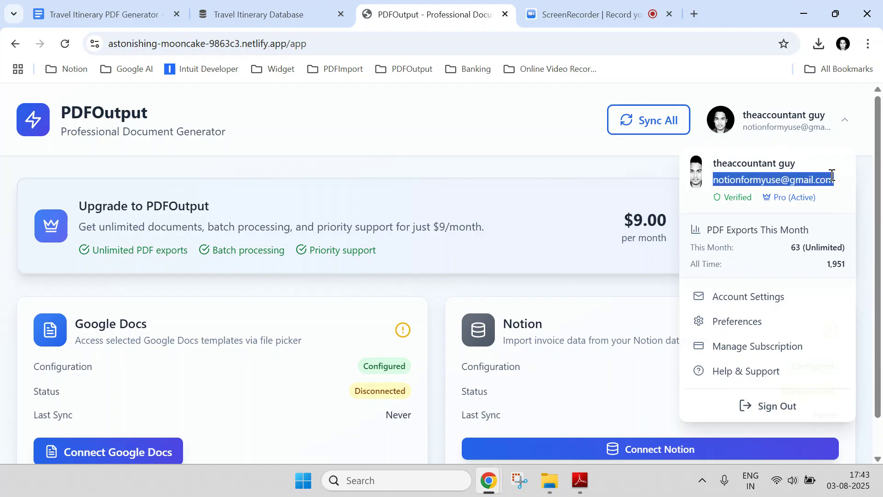